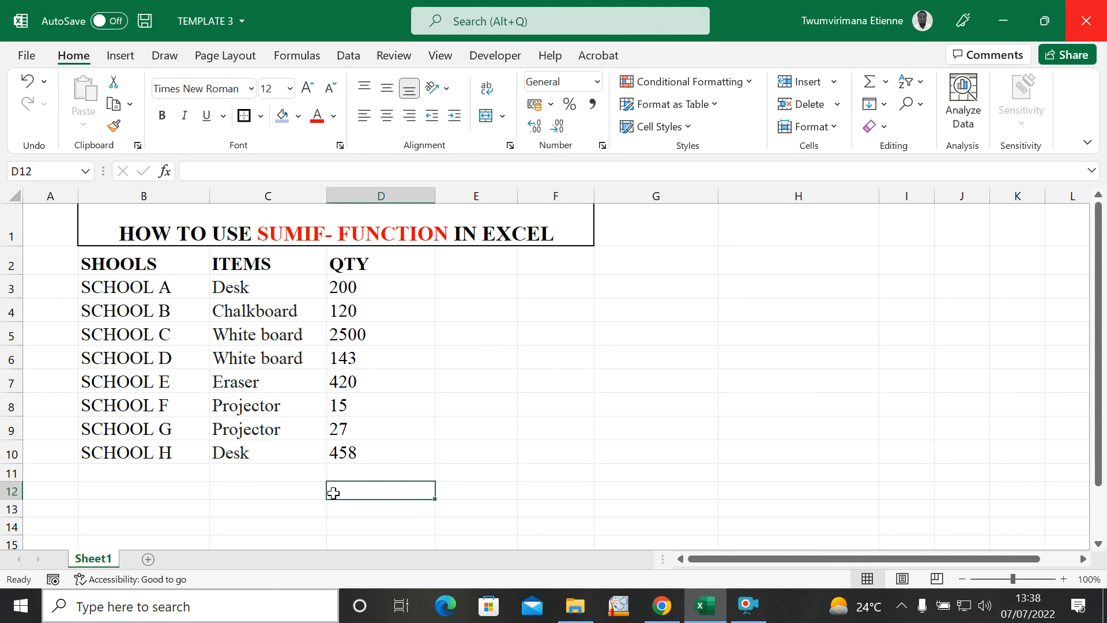
pyautogui.click(266, 495)
pyautogui.click(287, 514)
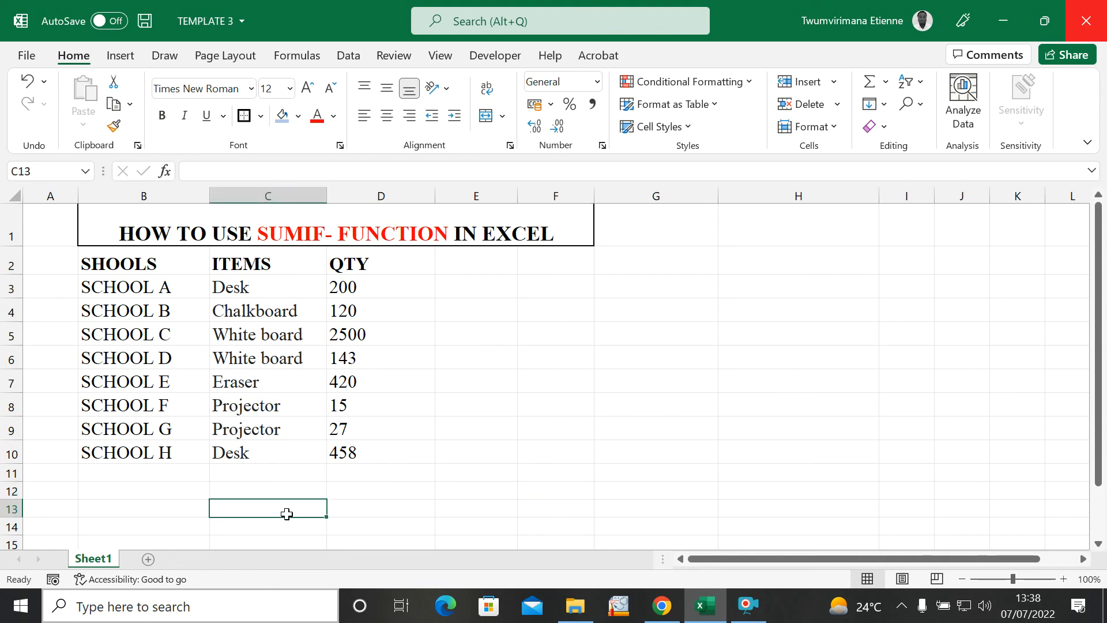
pyautogui.click(376, 490)
pyautogui.click(494, 492)
pyautogui.click(616, 497)
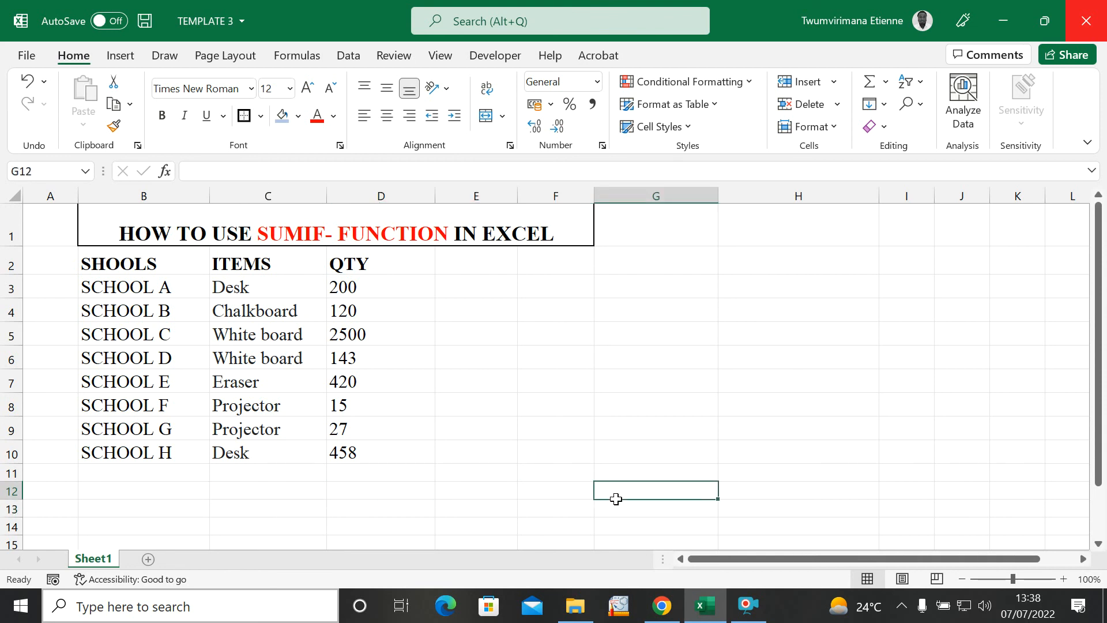
pyautogui.click(752, 489)
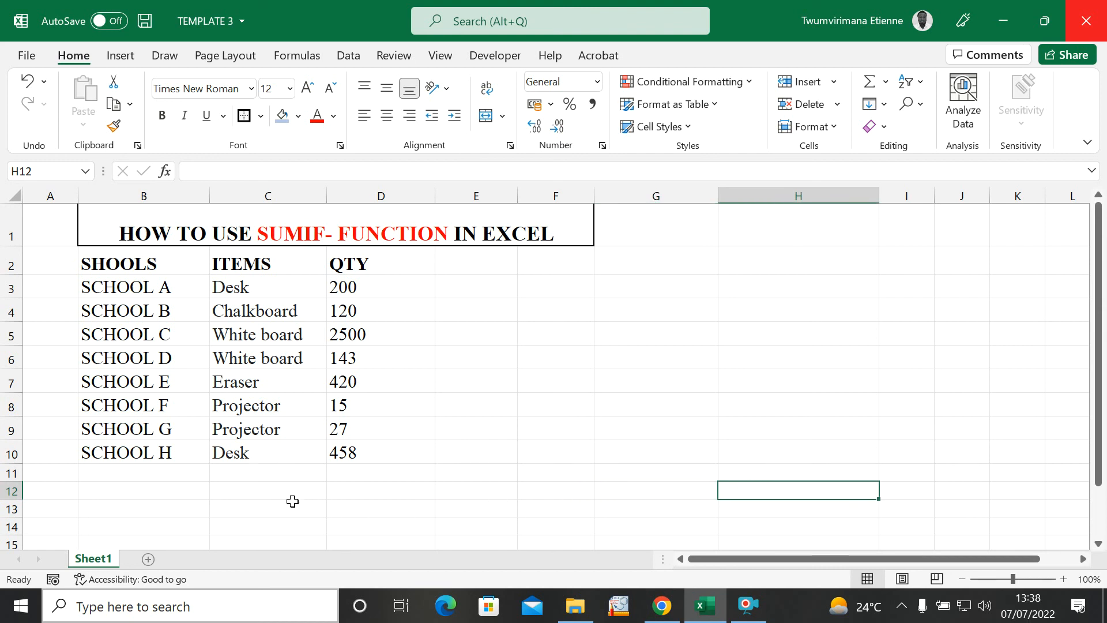
pyautogui.click(310, 494)
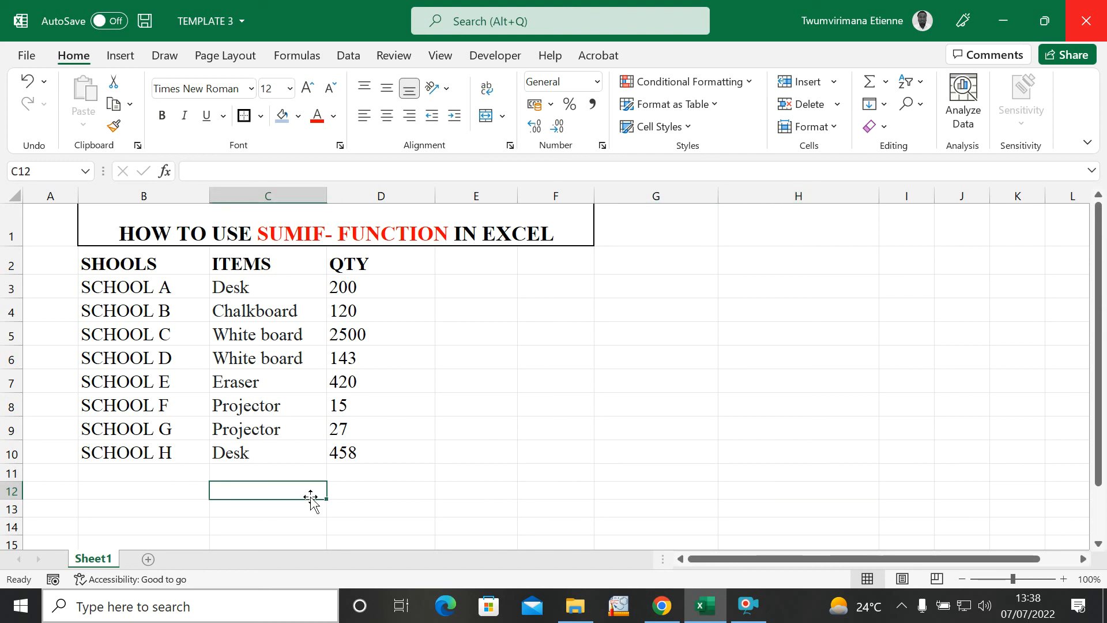
pyautogui.click(378, 498)
pyautogui.click(510, 495)
pyautogui.click(593, 494)
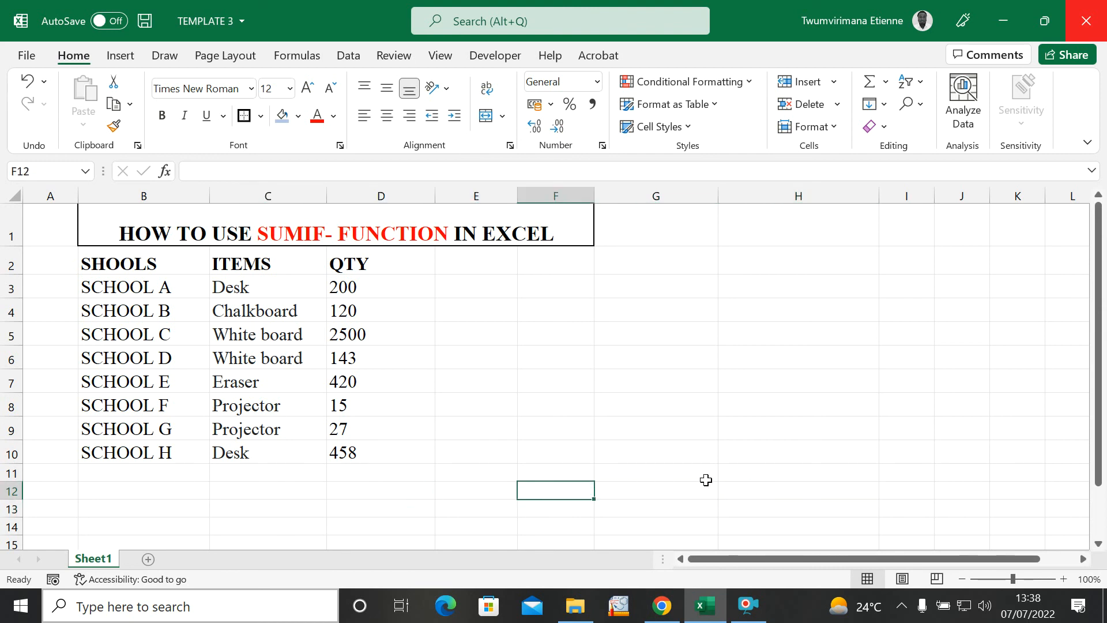
pyautogui.click(278, 491)
pyautogui.click(425, 504)
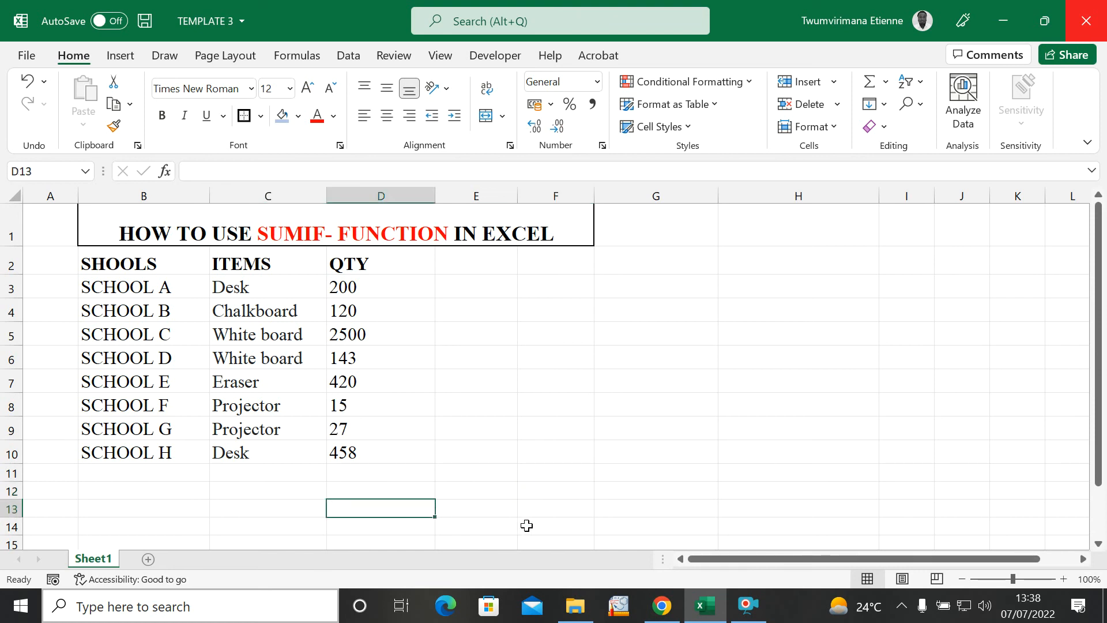
pyautogui.click(601, 503)
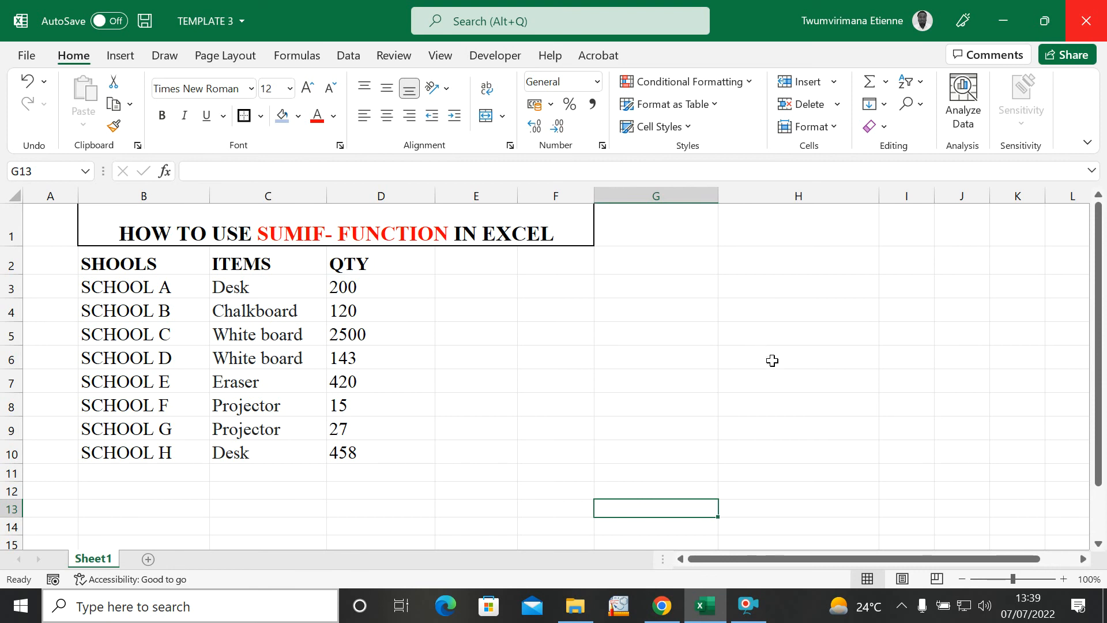
pyautogui.click(805, 340)
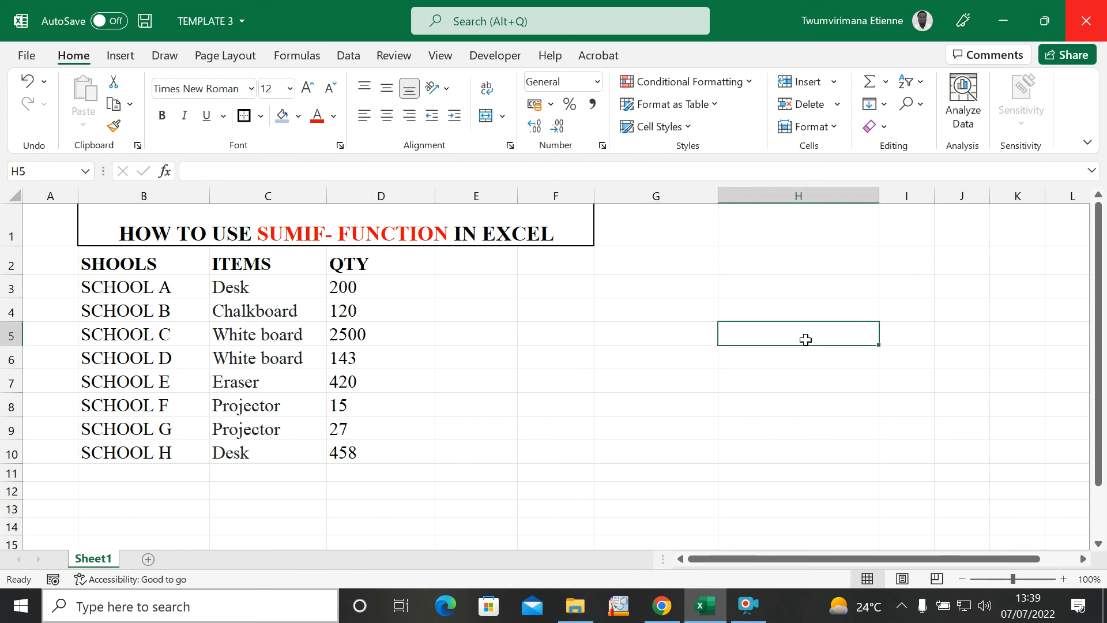
# Examine the table of schools, going over the ITEMS and QTY columns from the headers down through their rows.
pyautogui.click(372, 289)
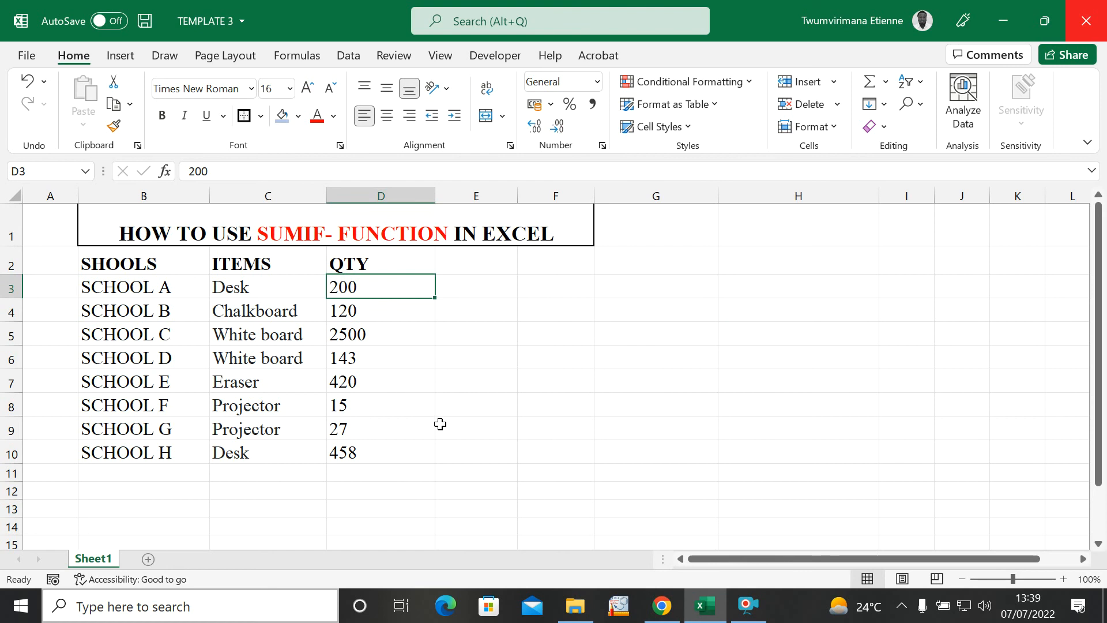
pyautogui.press('Down')
pyautogui.click(385, 423)
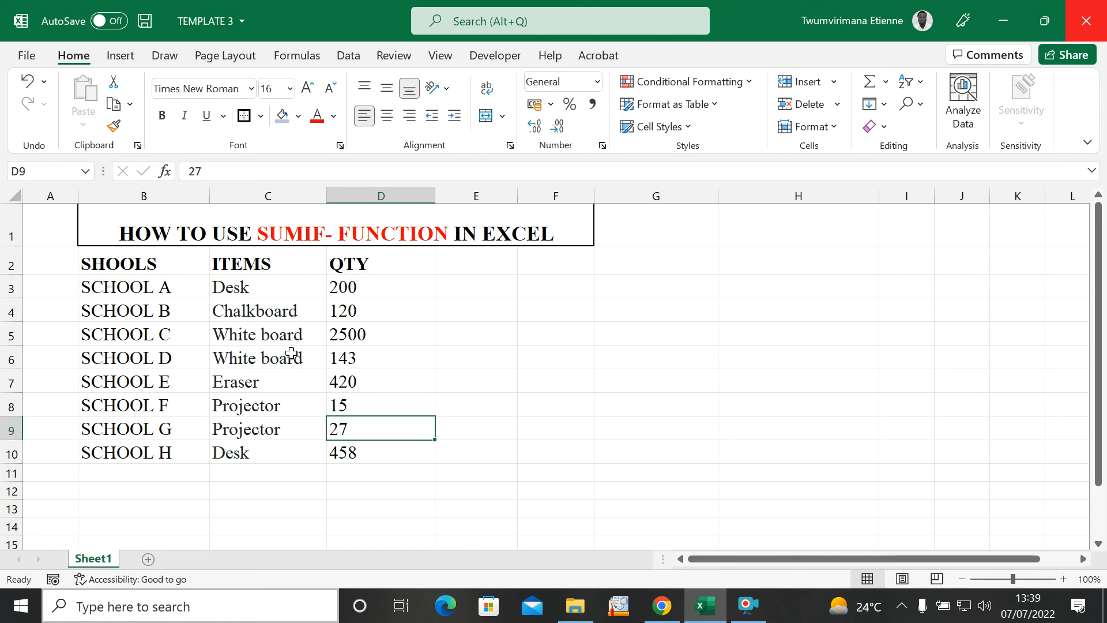
pyautogui.click(798, 309)
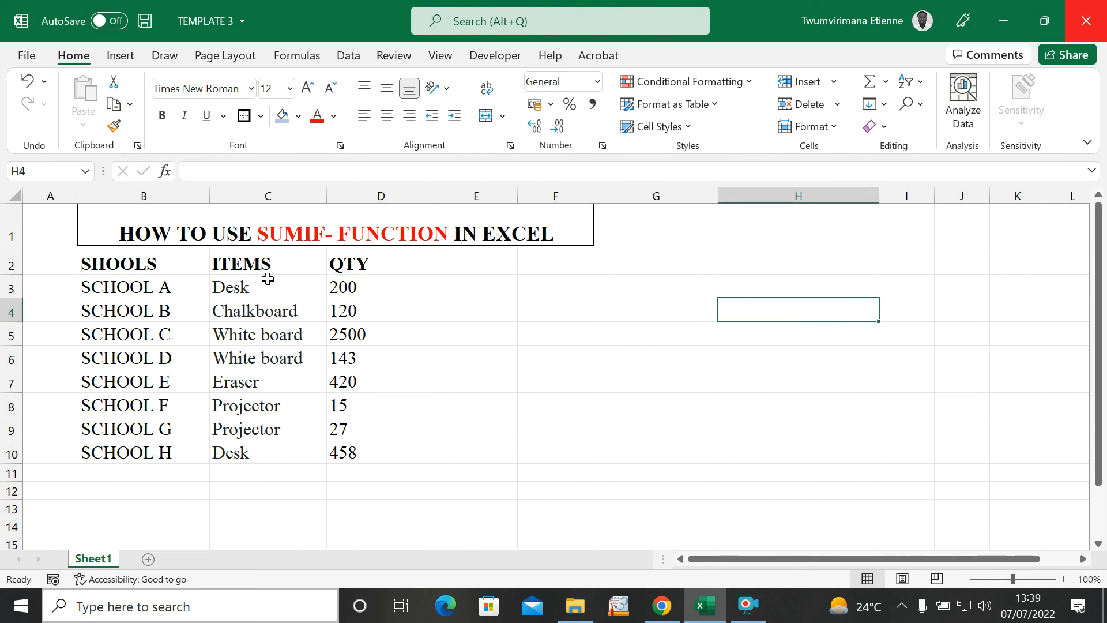
pyautogui.click(285, 300)
pyautogui.click(606, 410)
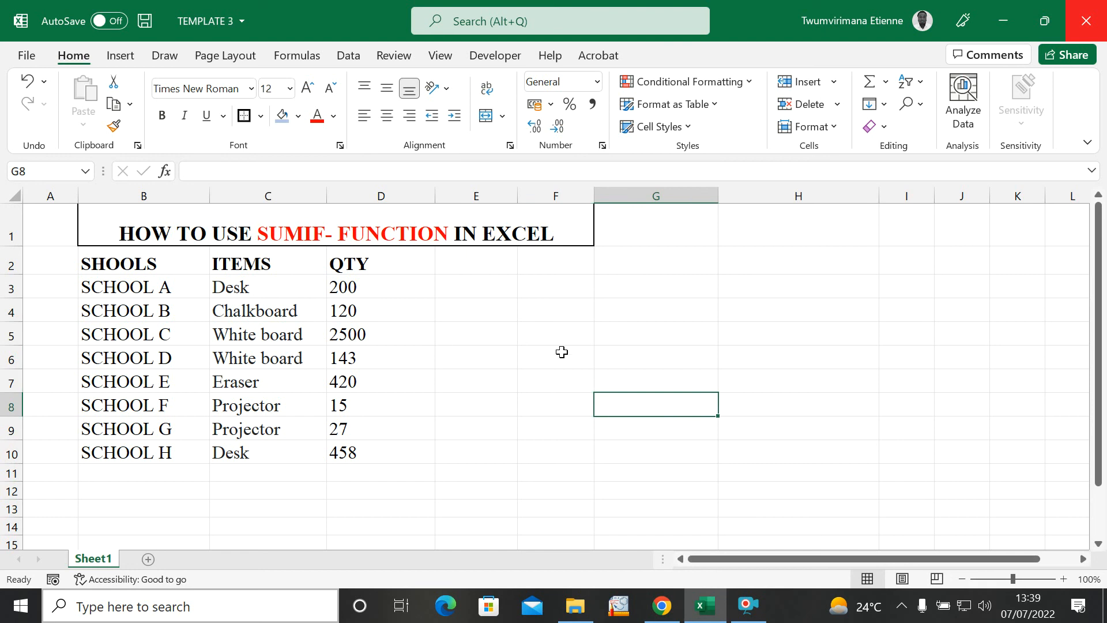
pyautogui.click(746, 404)
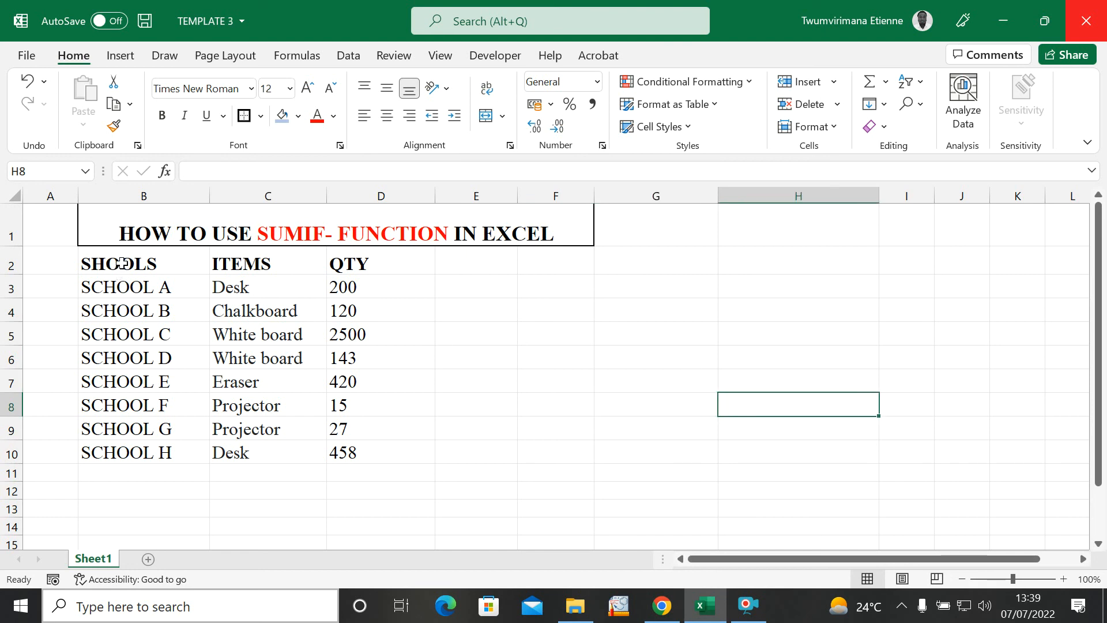
pyautogui.click(353, 260)
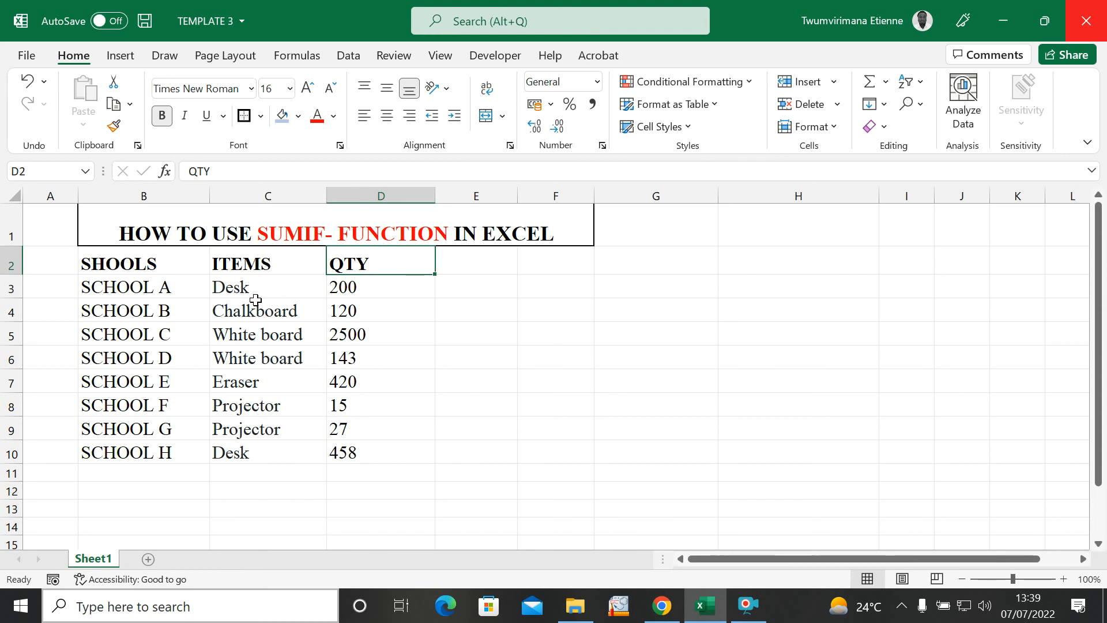
pyautogui.click(481, 330)
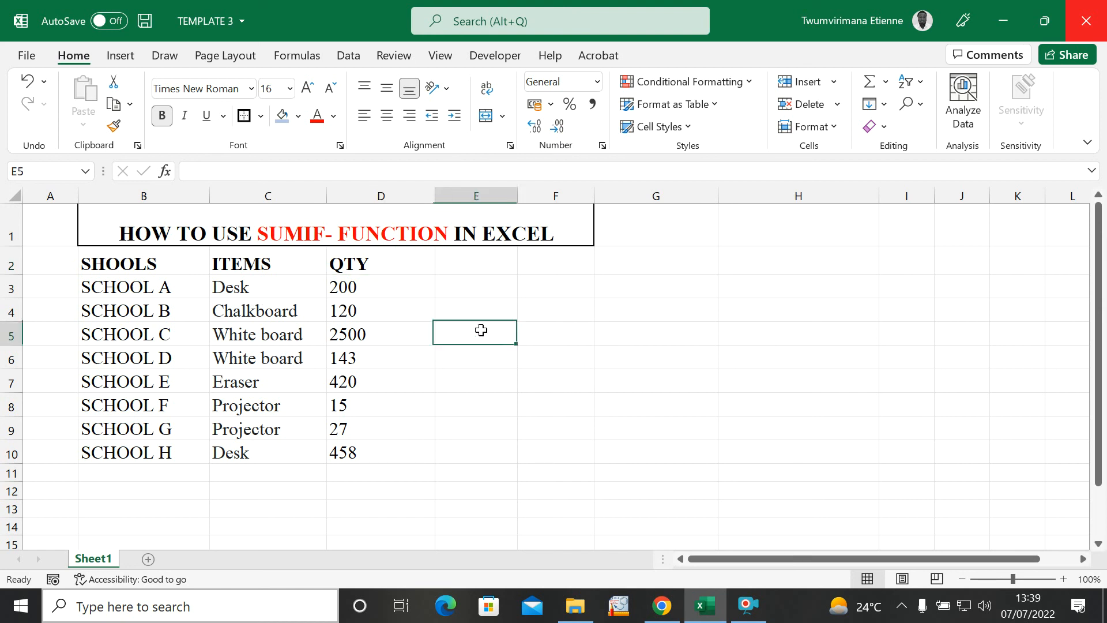
pyautogui.click(302, 331)
pyautogui.click(378, 358)
pyautogui.click(386, 382)
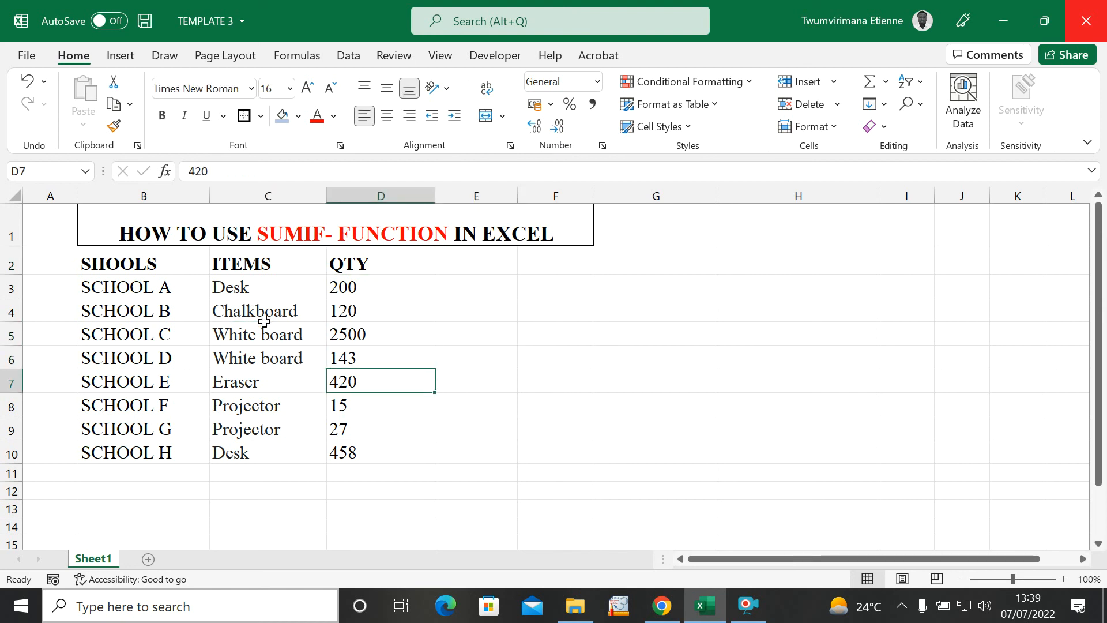
pyautogui.click(267, 305)
pyautogui.click(467, 306)
pyautogui.click(565, 304)
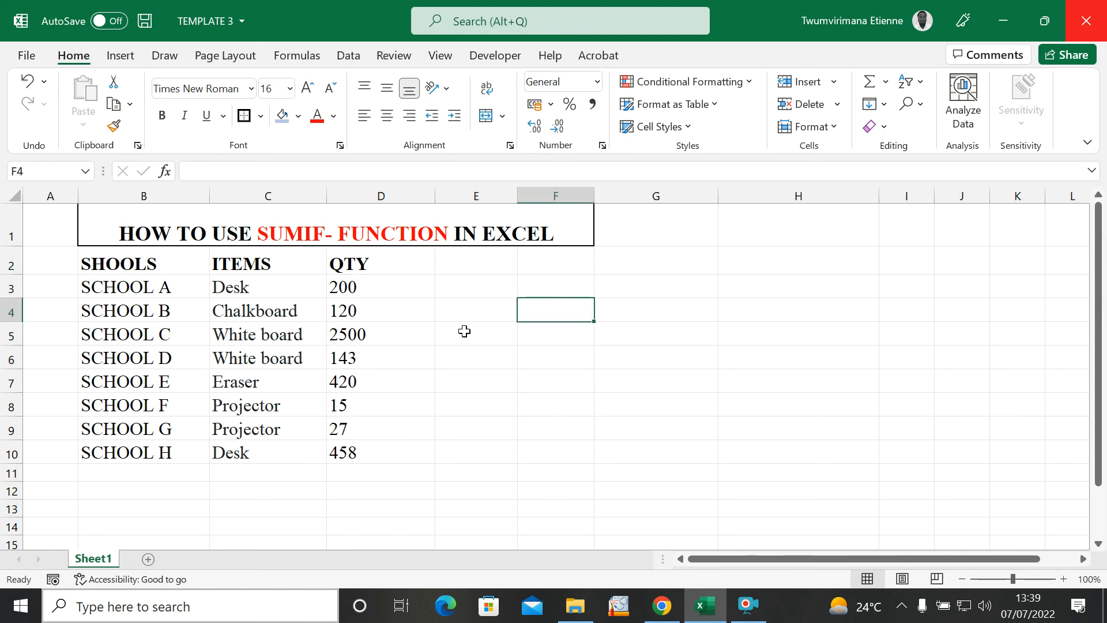
# Check the ITEMS column for item names that occur in more than one school's row.
pyautogui.click(291, 336)
pyautogui.click(297, 403)
pyautogui.click(296, 451)
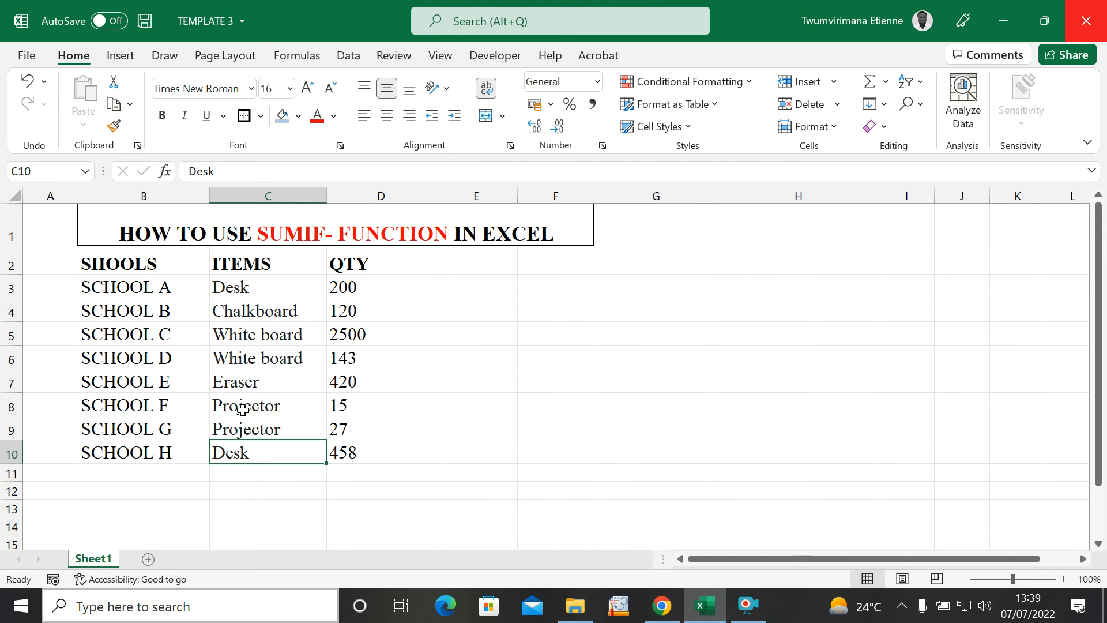
pyautogui.click(269, 338)
pyautogui.click(259, 296)
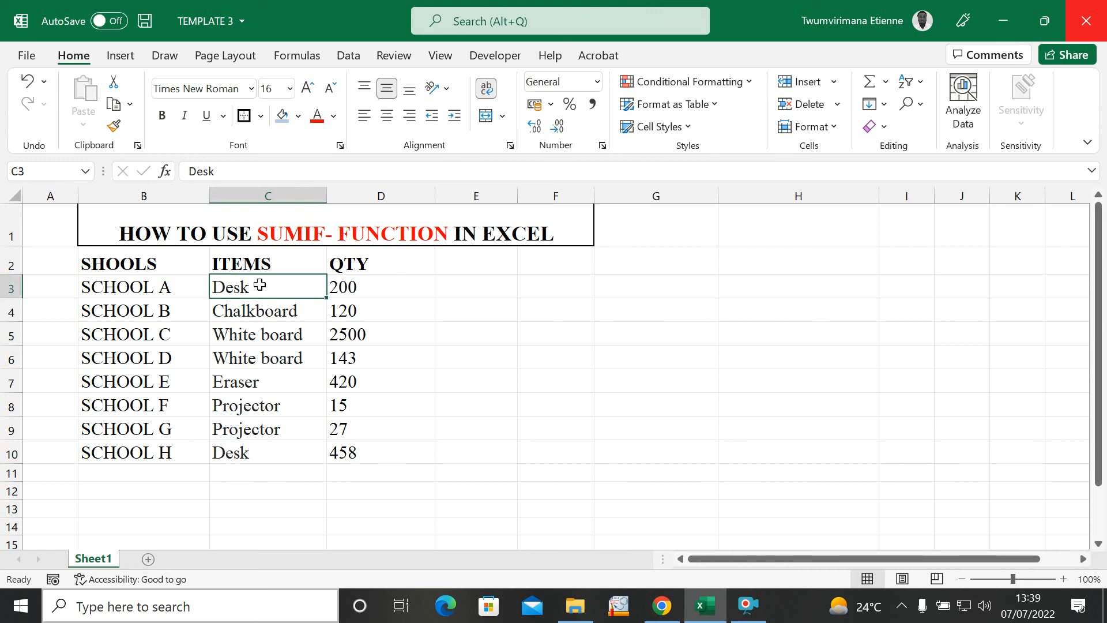
pyautogui.click(260, 390)
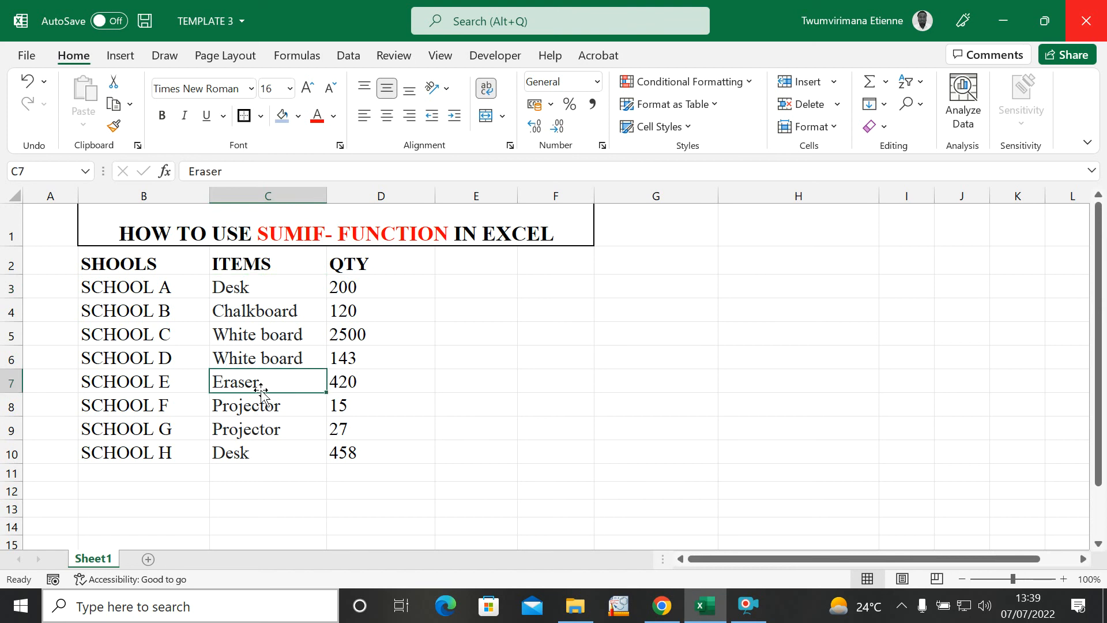
pyautogui.click(271, 429)
pyautogui.click(269, 450)
pyautogui.click(242, 405)
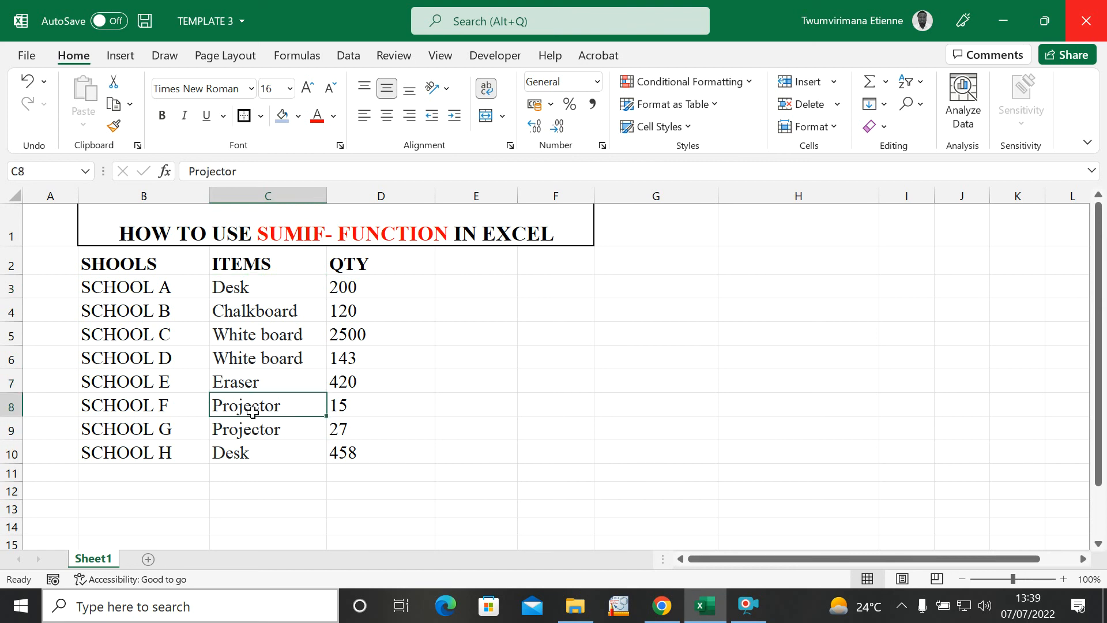
# Examine the Desk entries for SCHOOL A and SCHOOL H together with their quantities.
pyautogui.click(260, 294)
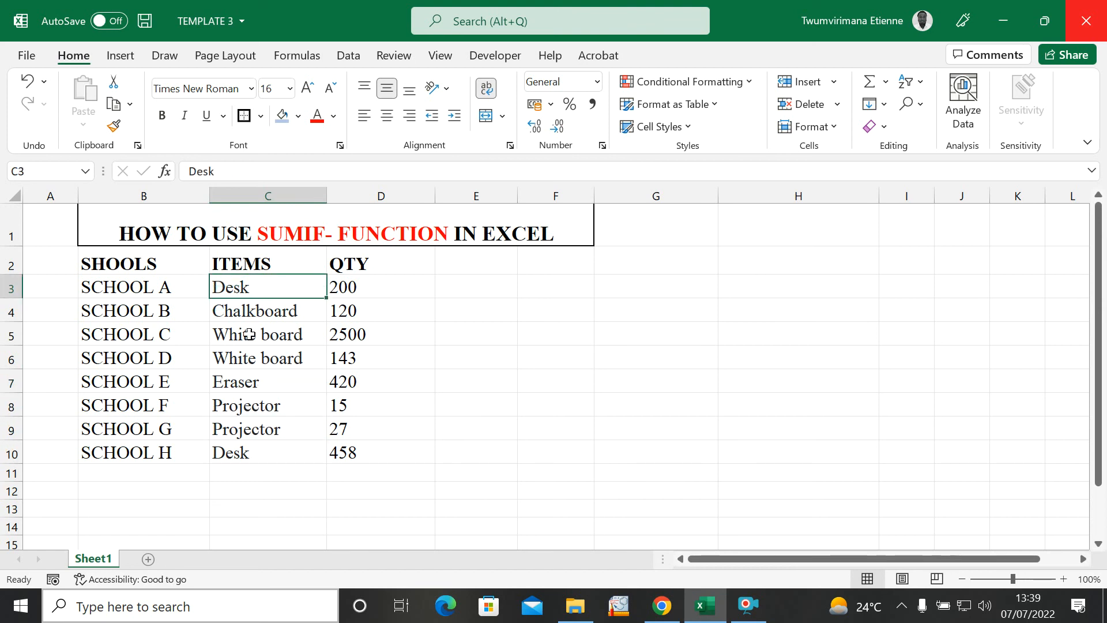
pyautogui.click(346, 286)
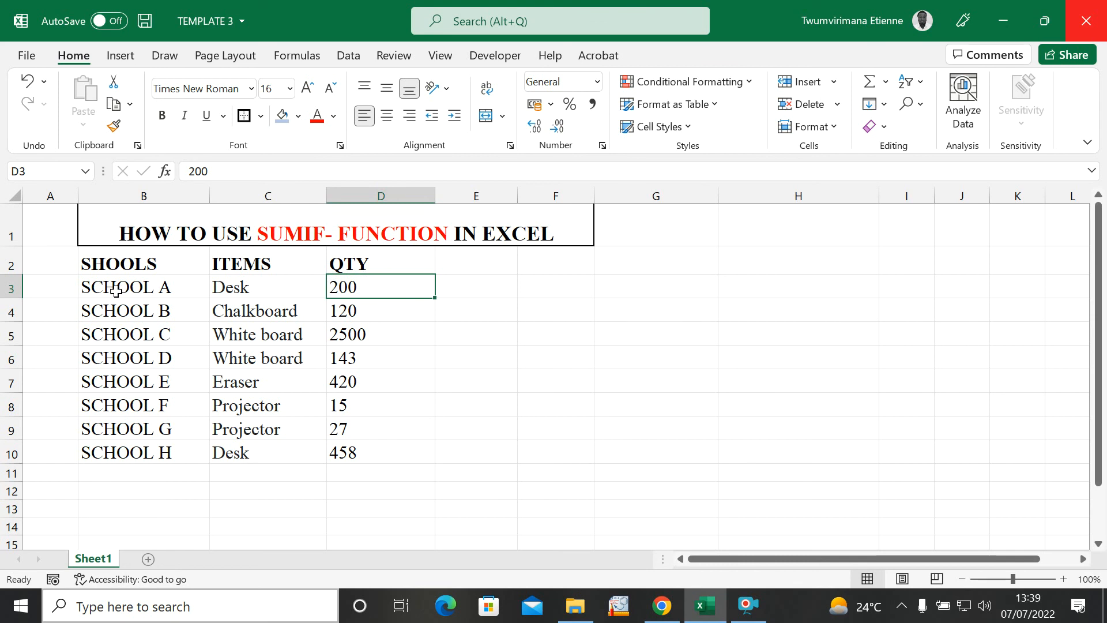
pyautogui.click(255, 455)
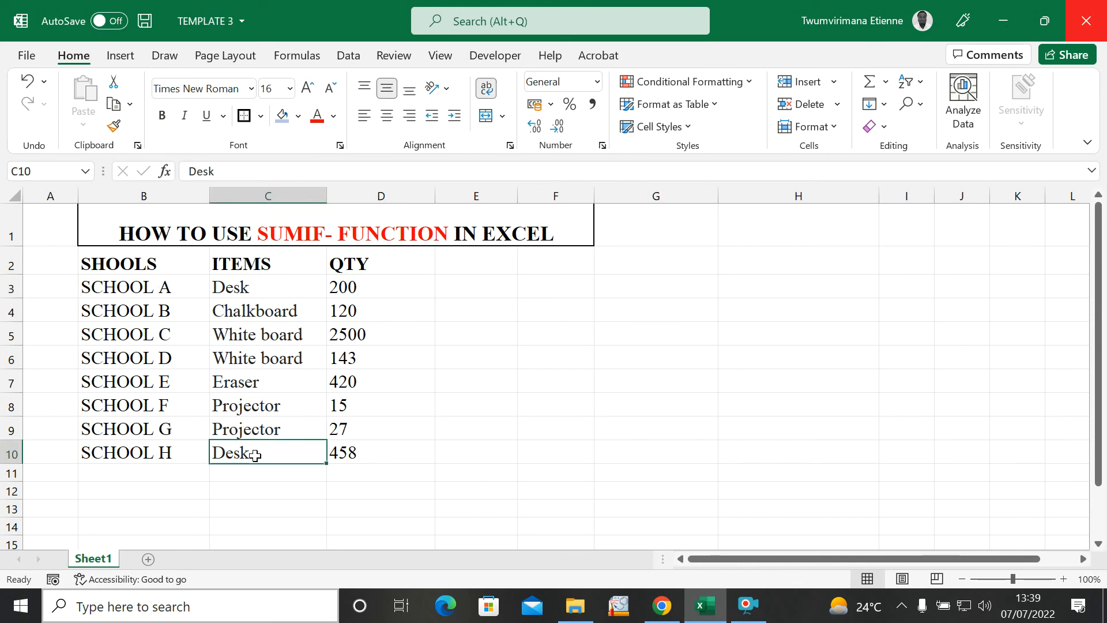
pyautogui.click(397, 457)
pyautogui.click(267, 471)
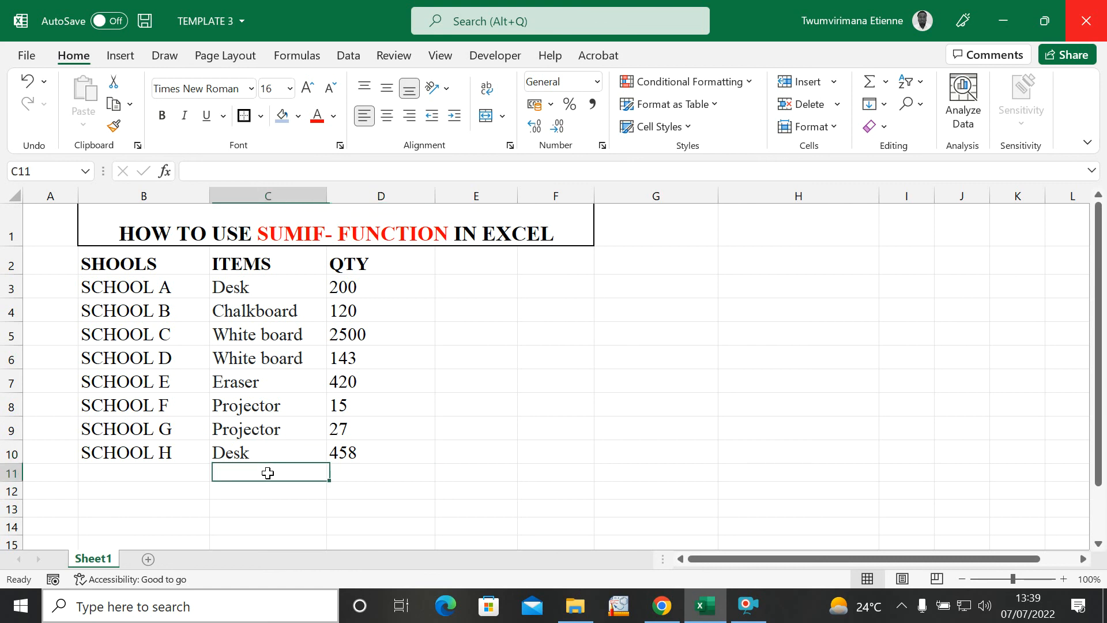
pyautogui.click(398, 471)
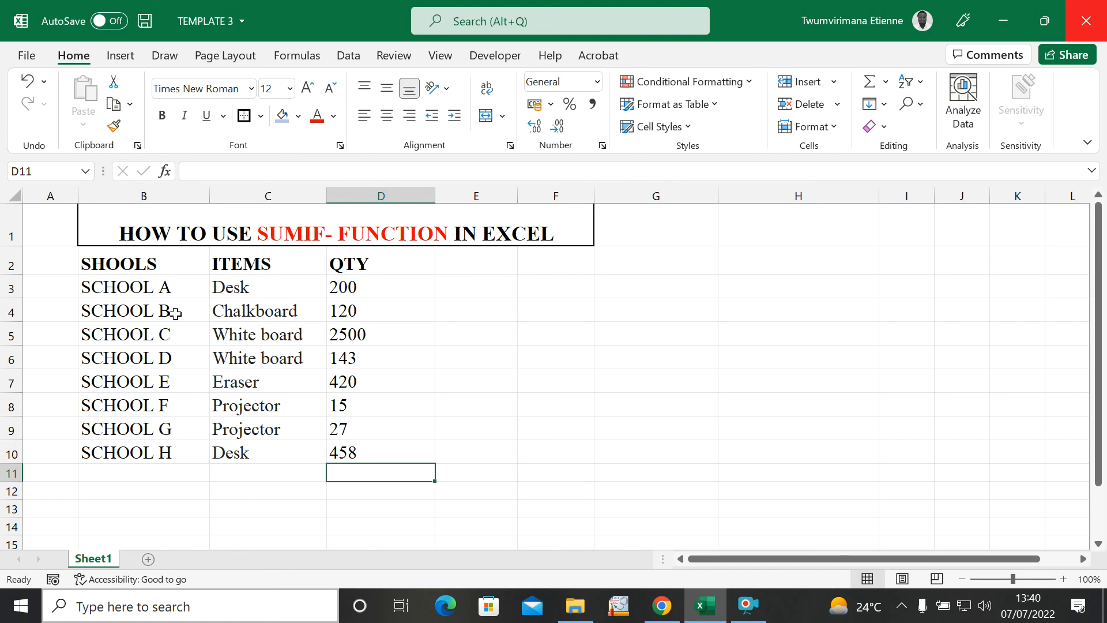
pyautogui.click(356, 382)
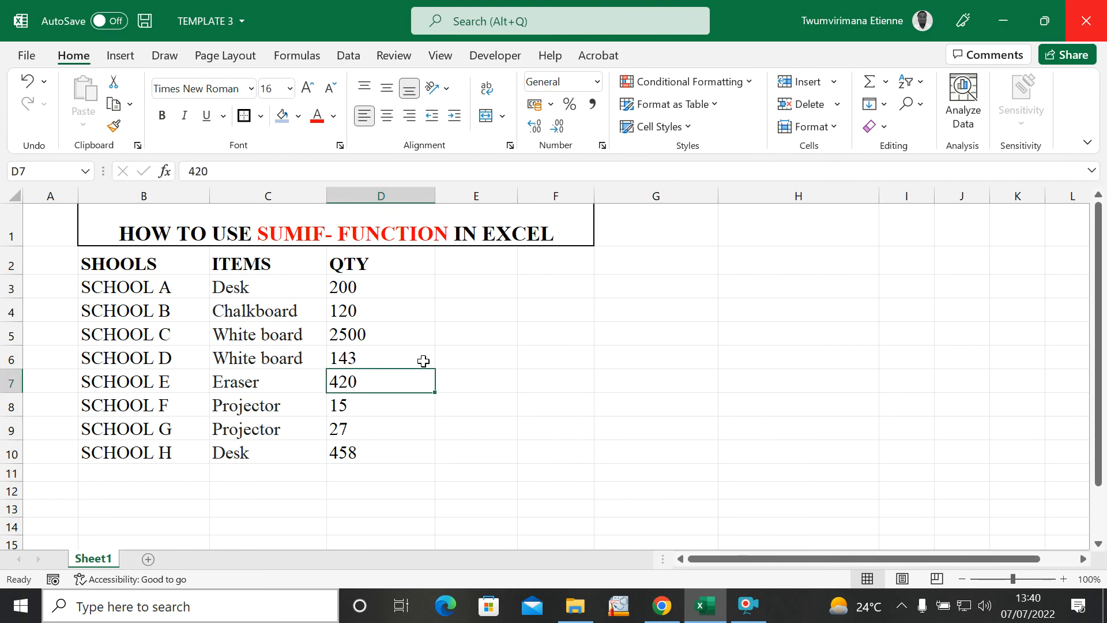
pyautogui.click(453, 345)
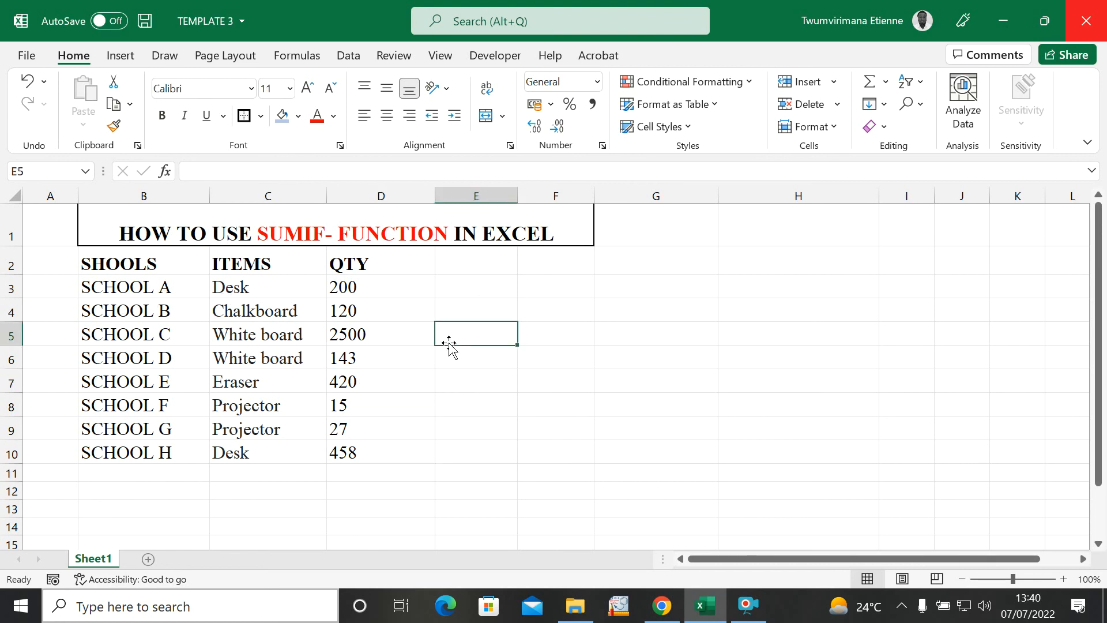
# Compare the quantities of the two Projector rows and of the two Desk rows.
pyautogui.click(254, 407)
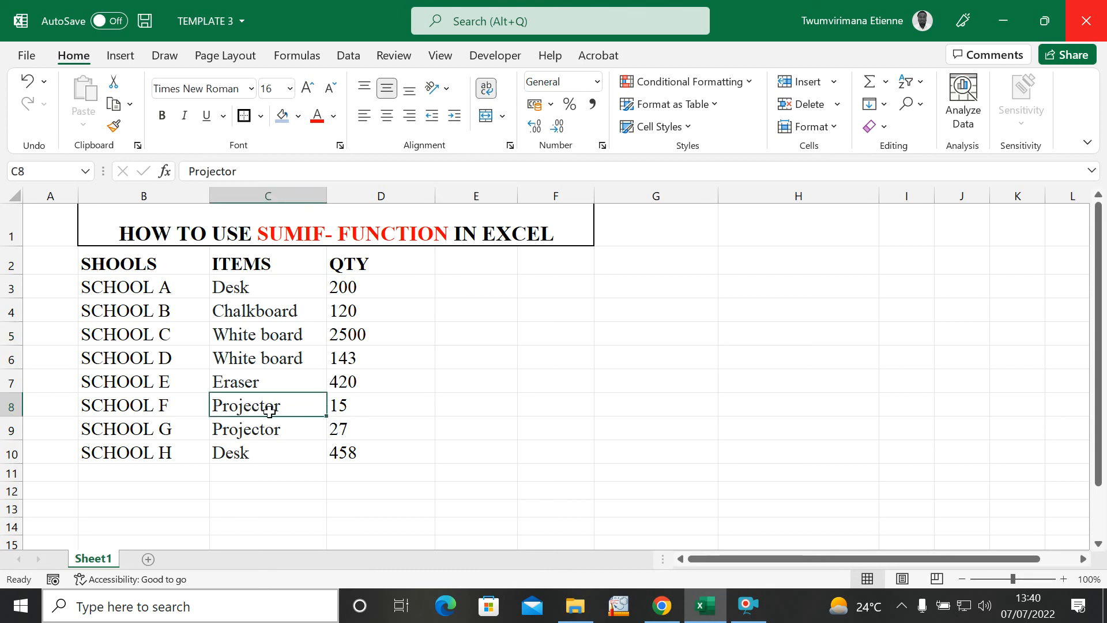
pyautogui.click(290, 426)
pyautogui.click(381, 409)
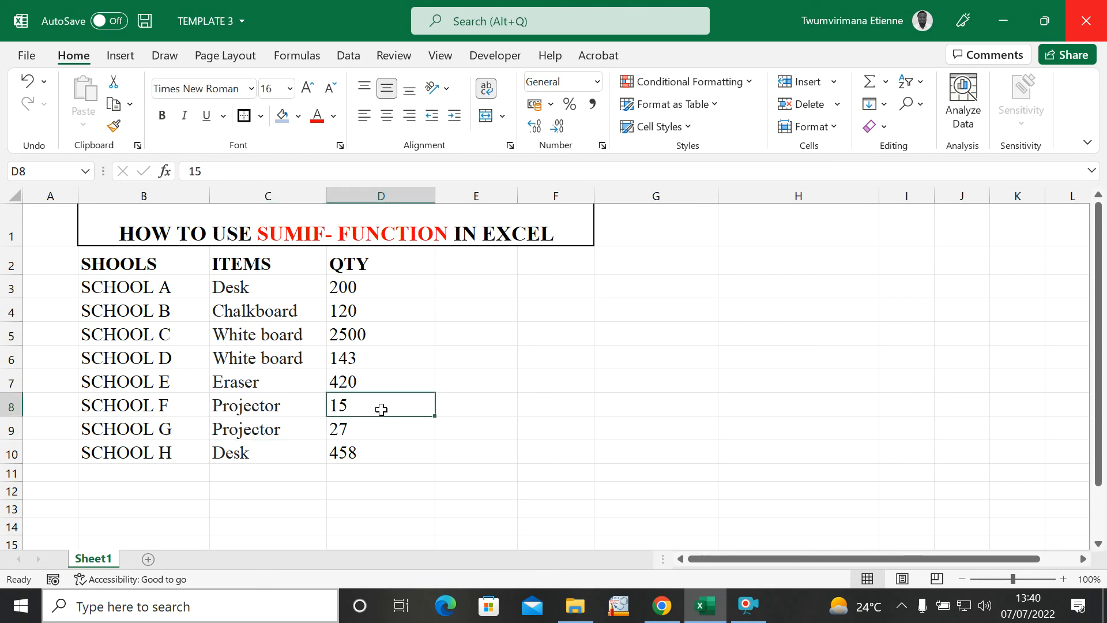
pyautogui.click(348, 425)
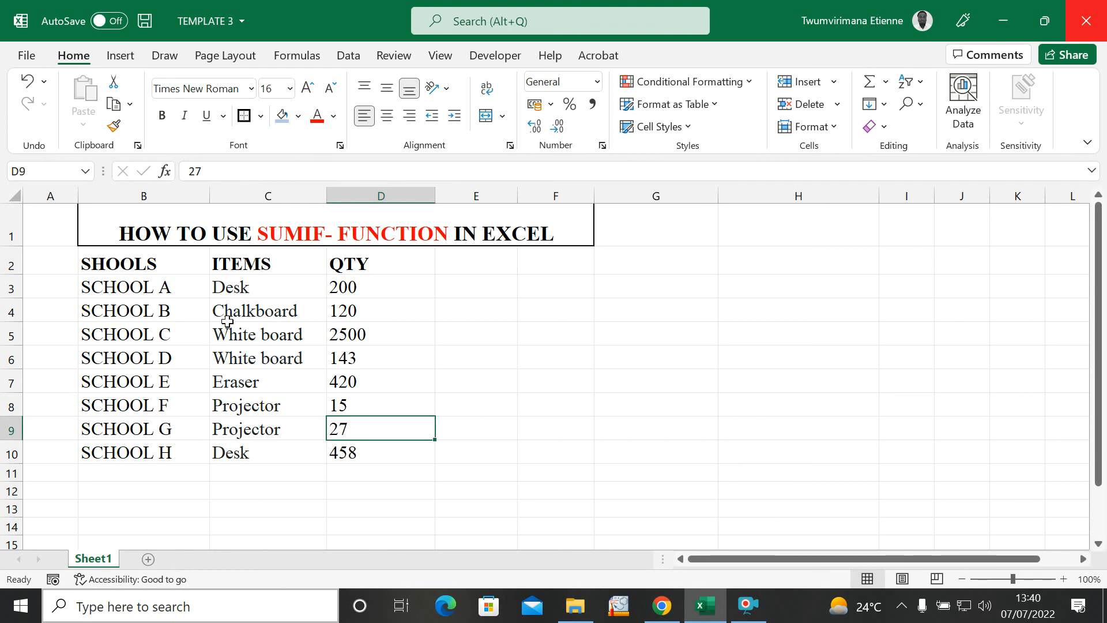
pyautogui.click(346, 289)
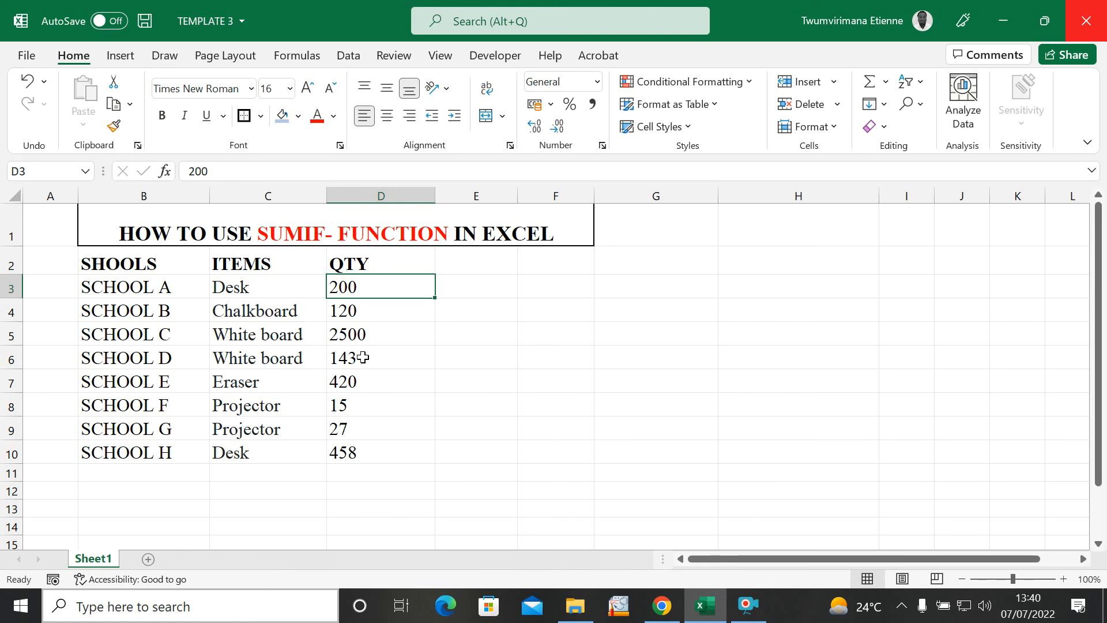
pyautogui.click(346, 455)
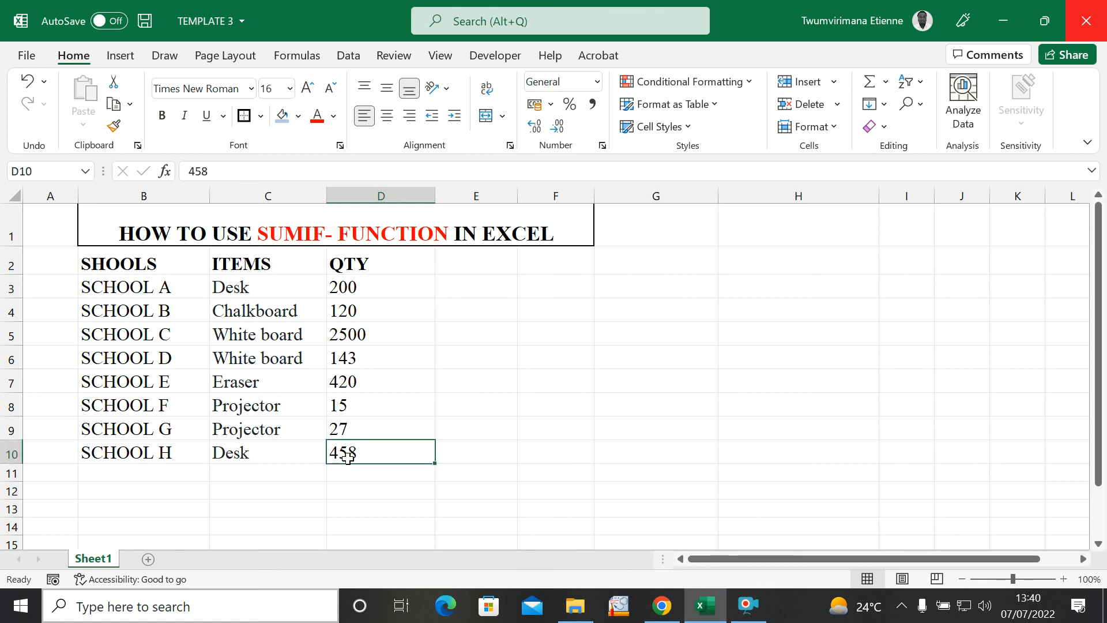
pyautogui.click(249, 518)
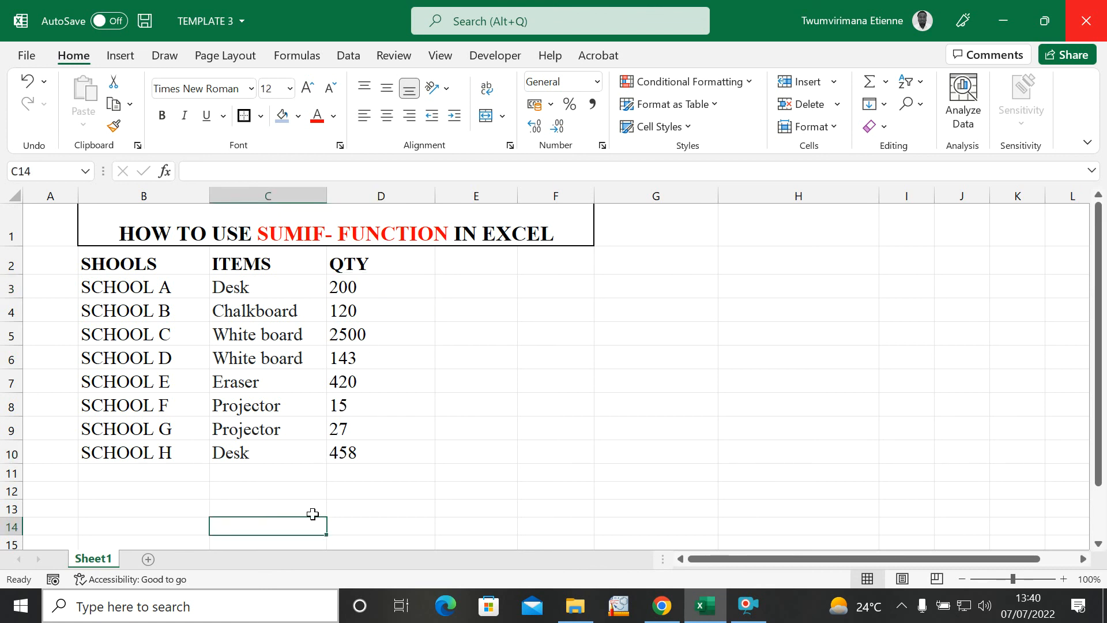
pyautogui.click(344, 500)
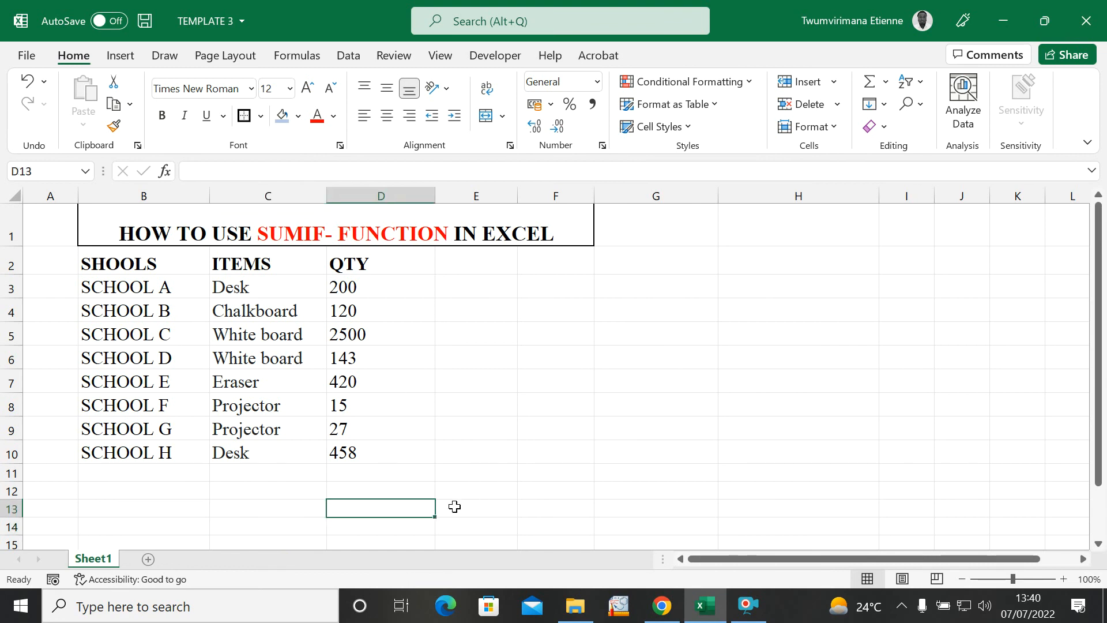
pyautogui.click(468, 402)
pyautogui.click(495, 324)
pyautogui.press('Right')
pyautogui.press('Right')
pyautogui.press('Up')
pyautogui.press('Up')
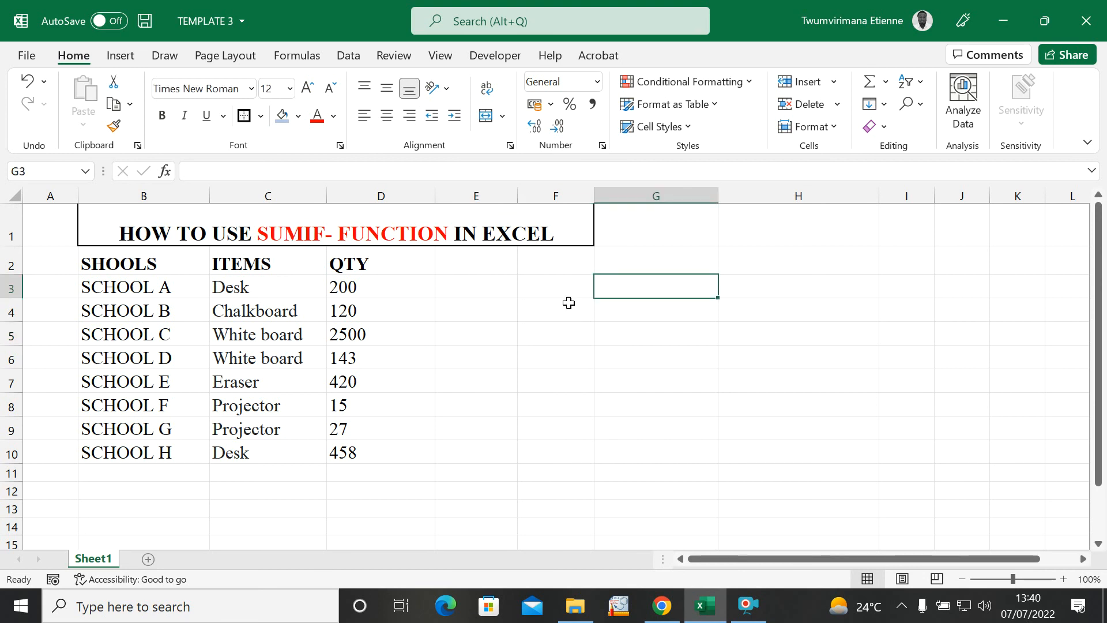
pyautogui.click(734, 291)
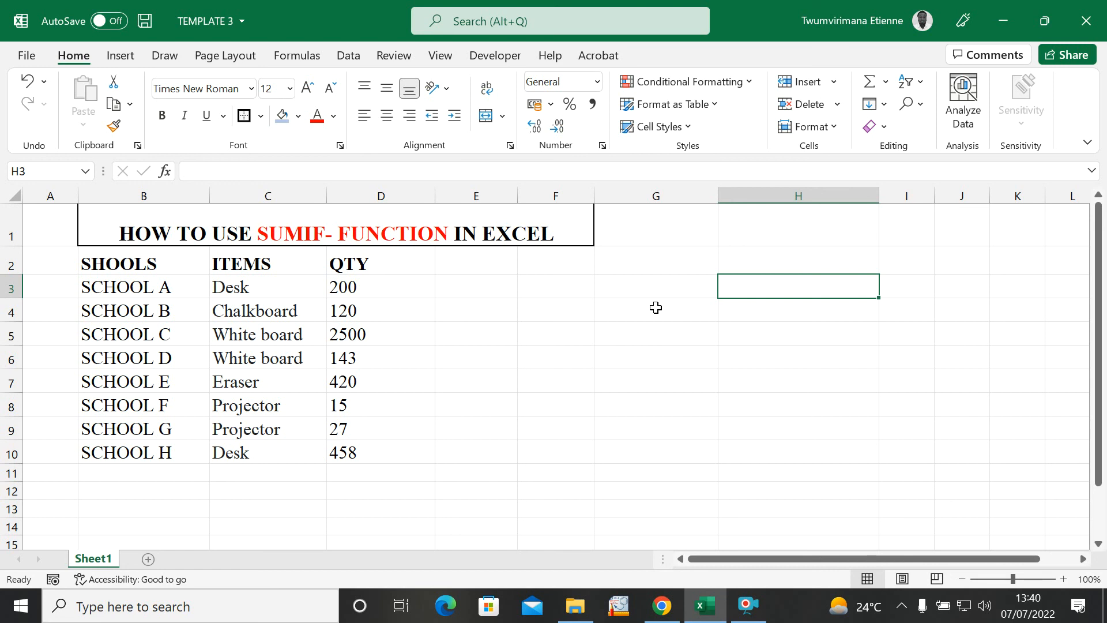
# Enter the argument labels RANGE in cell G6 and CRITERIA in cell H6.
pyautogui.click(655, 362)
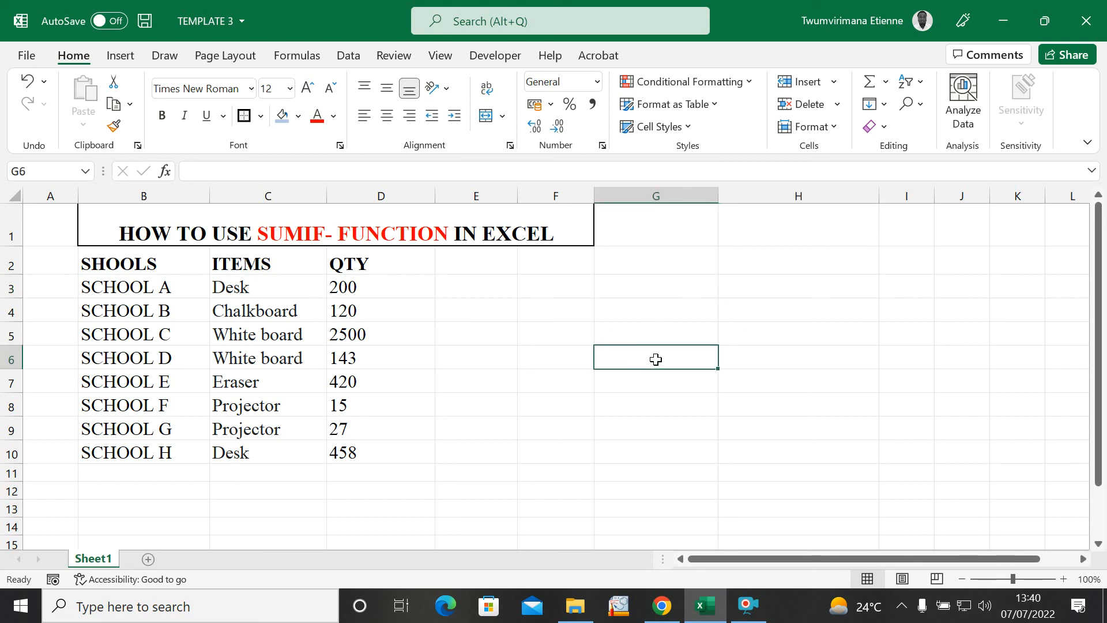
pyautogui.write('RANGE')
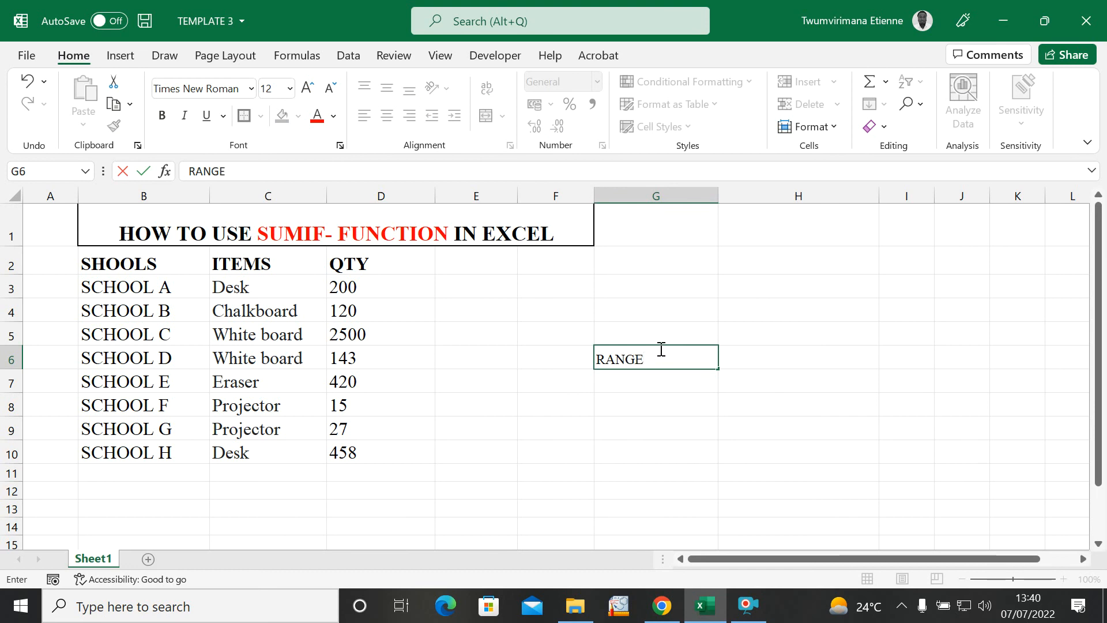
pyautogui.click(738, 352)
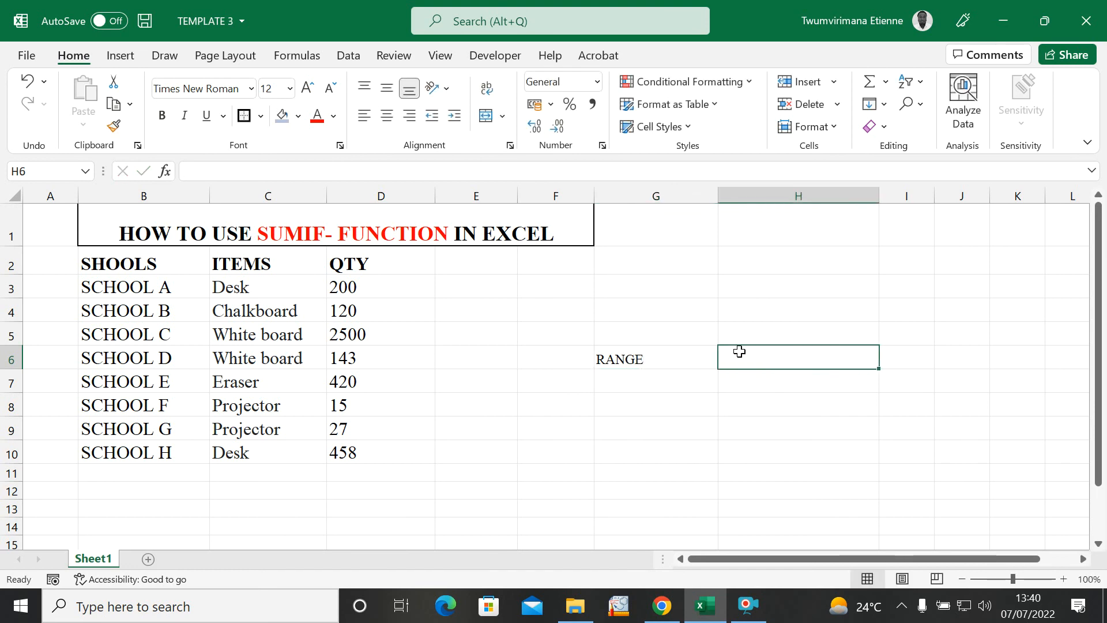
pyautogui.write('CRITE')
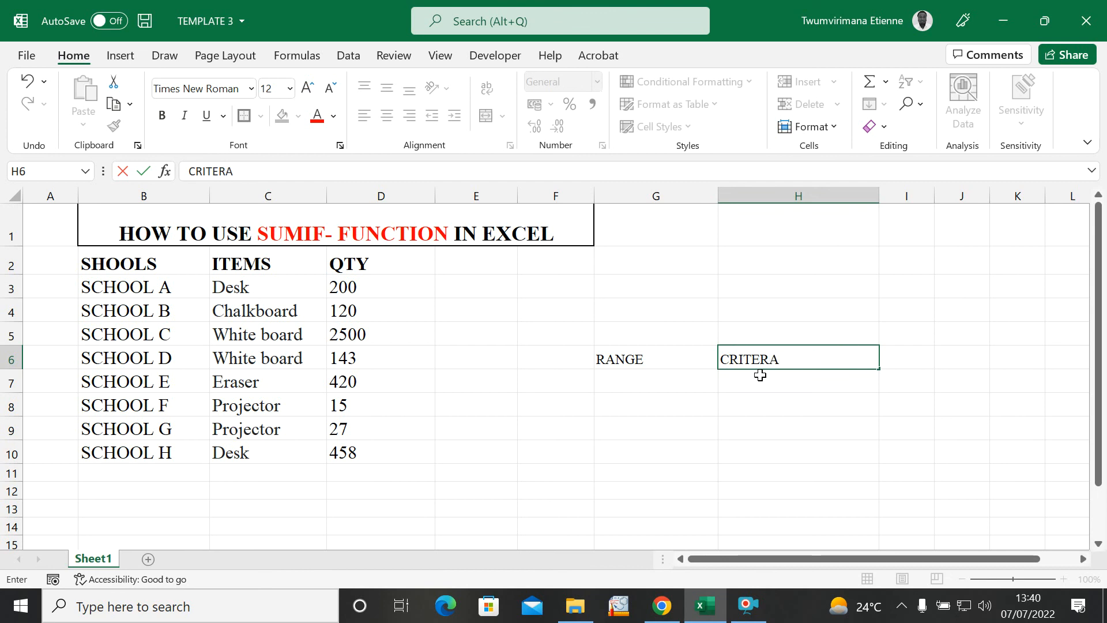
pyautogui.write('RIA')
# Widen column I and enter the label SUM-RANGE in cell I6.
pyautogui.click(909, 353)
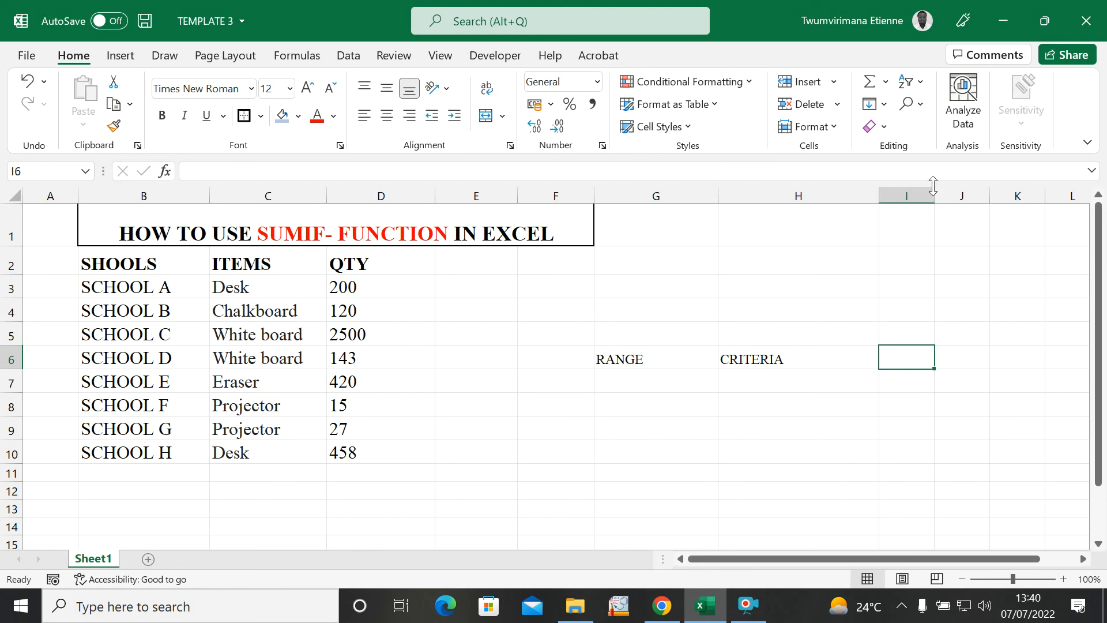
pyautogui.moveTo(934, 194); pyautogui.dragTo(1060, 195)
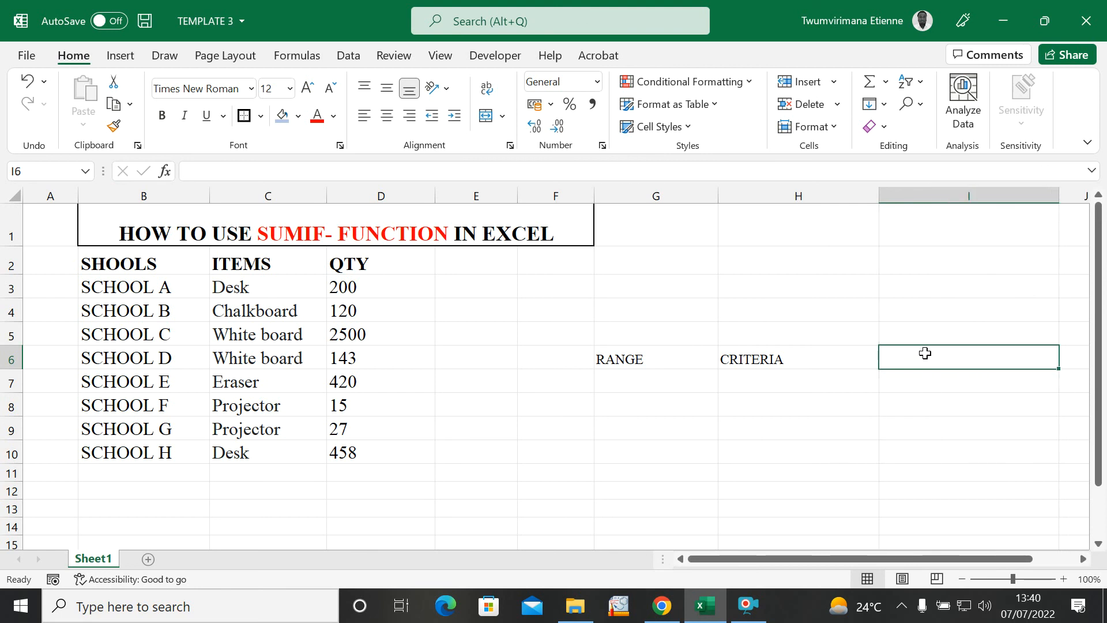
pyautogui.write('SU')
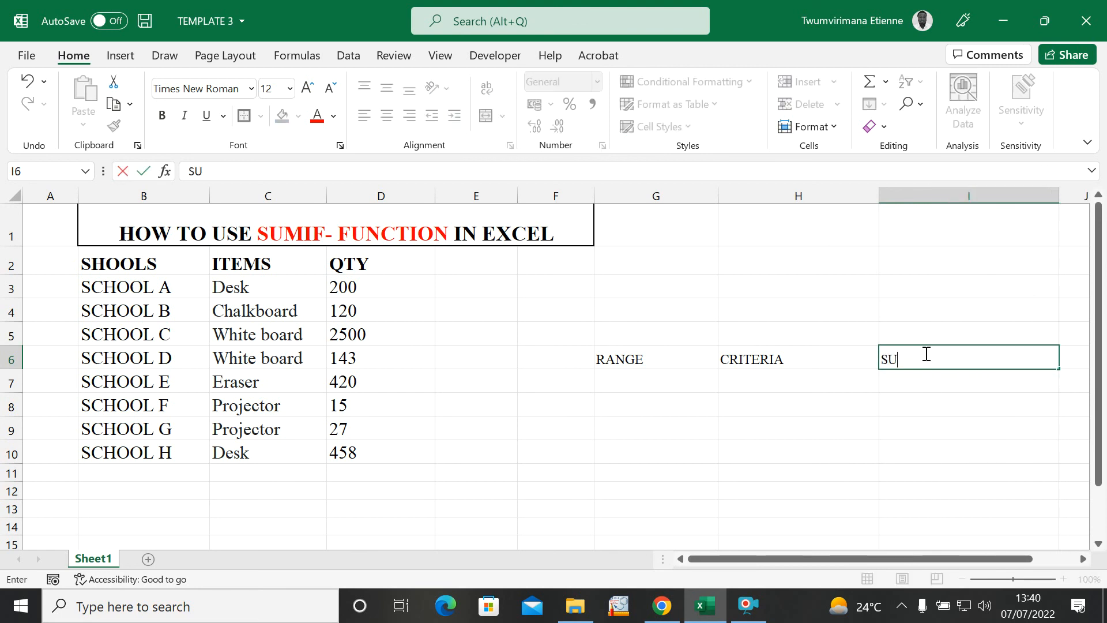
pyautogui.write('M-RSNGE')
pyautogui.click(923, 361)
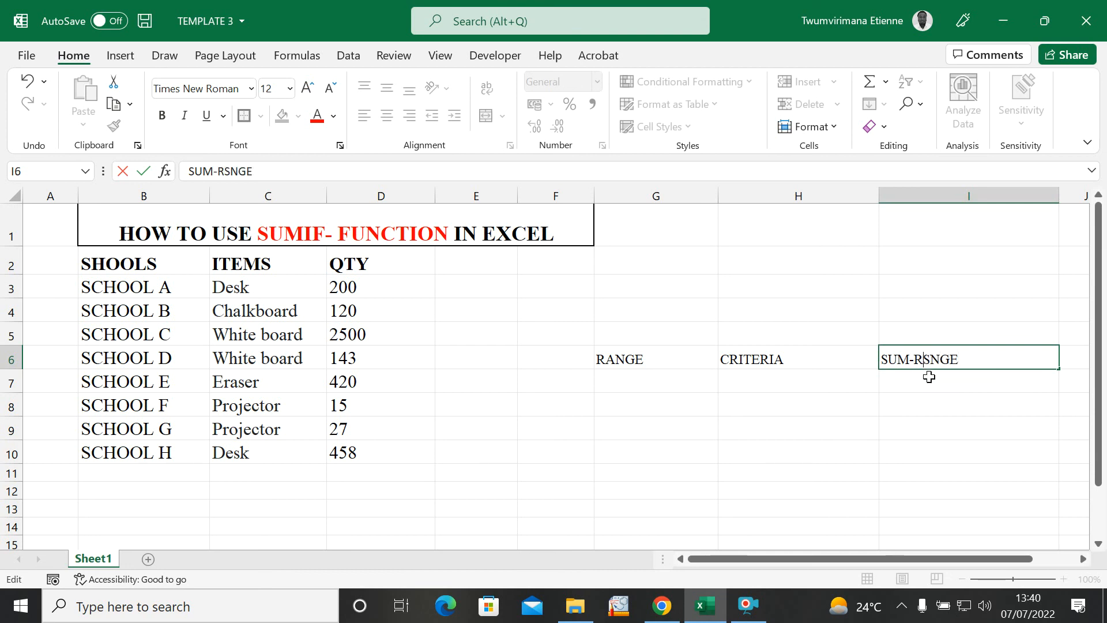
pyautogui.press('Delete')
pyautogui.write('A')
pyautogui.click(822, 373)
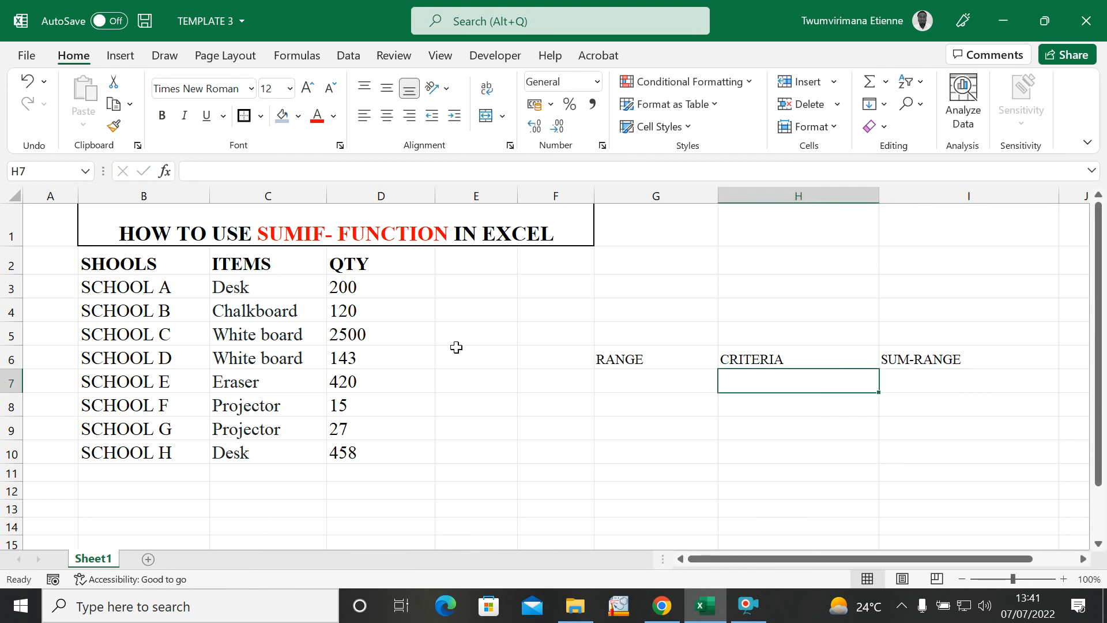
# Examine the entries in the ITEMS column from C3 to C10 as the cells meant by the RANGE label.
pyautogui.click(649, 360)
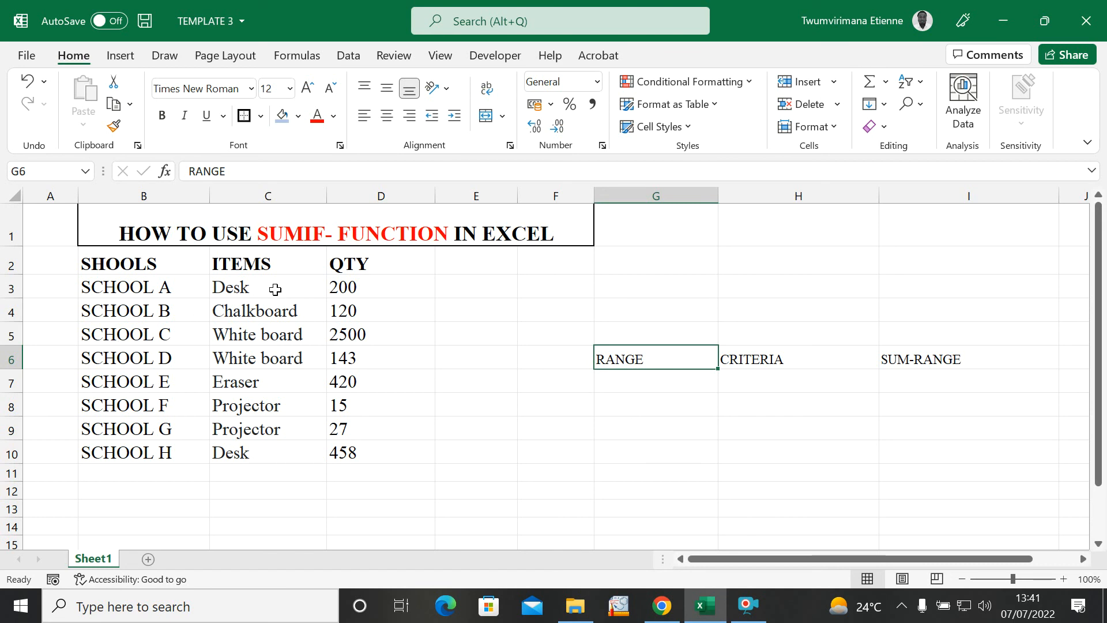
pyautogui.click(254, 295)
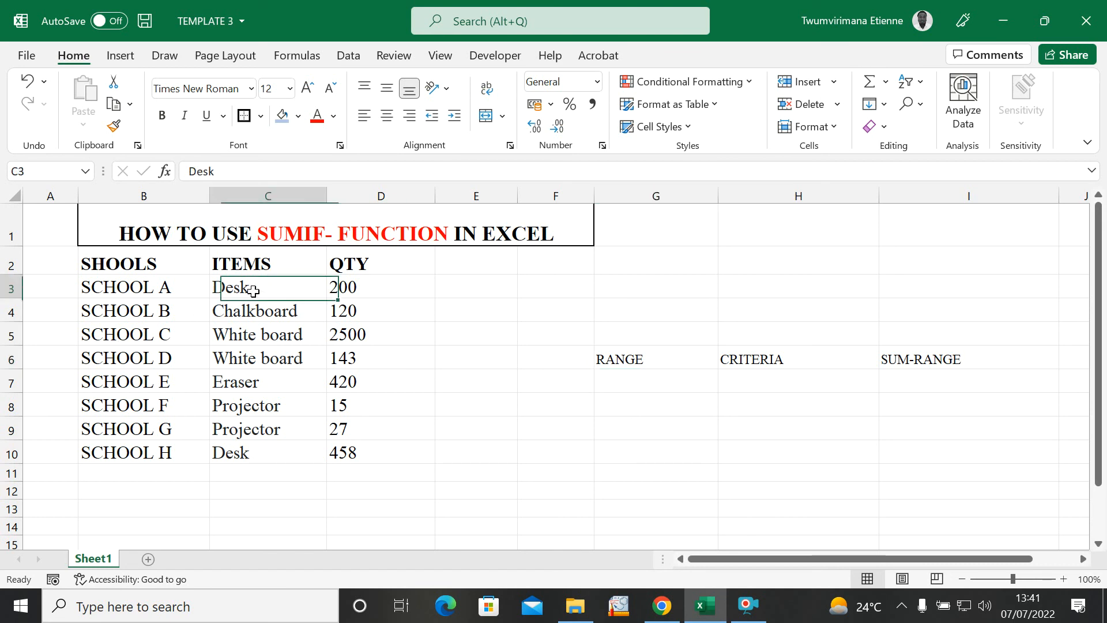
pyautogui.click(279, 327)
pyautogui.click(259, 290)
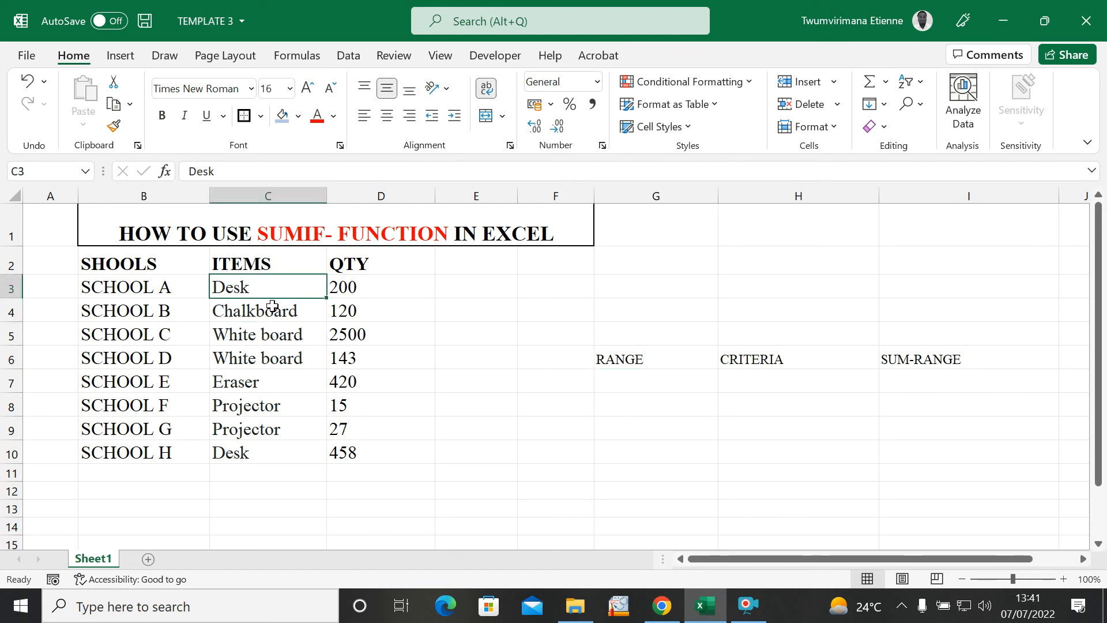
pyautogui.click(271, 308)
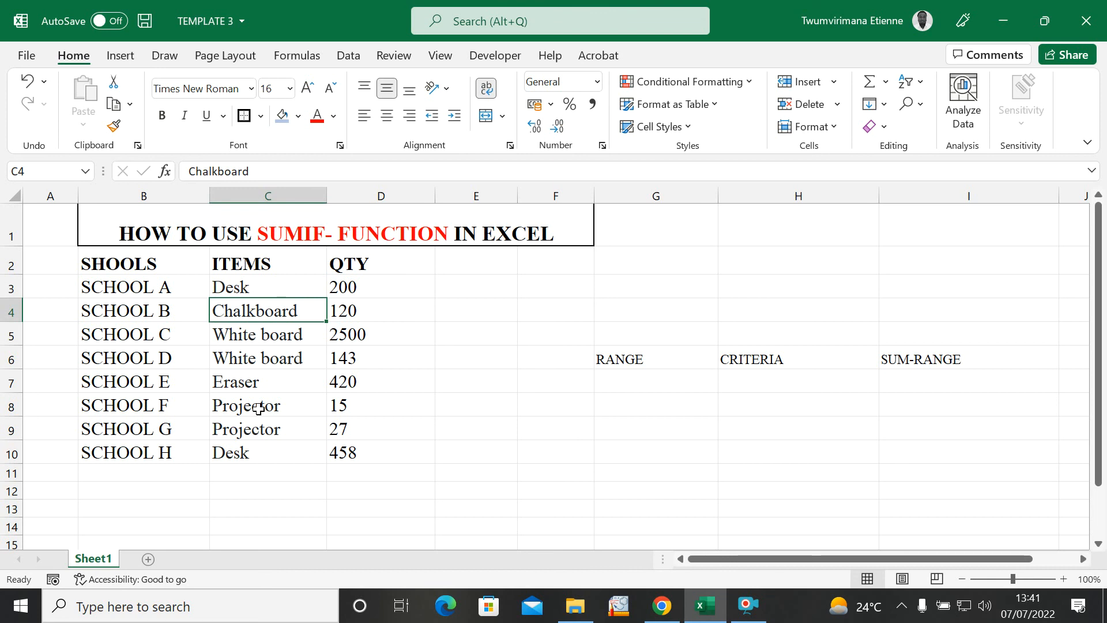
pyautogui.click(254, 455)
pyautogui.click(262, 485)
pyautogui.click(254, 470)
pyautogui.click(251, 427)
pyautogui.click(257, 383)
pyautogui.click(259, 353)
pyautogui.click(259, 337)
pyautogui.click(256, 313)
pyautogui.click(254, 358)
pyautogui.click(248, 413)
pyautogui.click(251, 454)
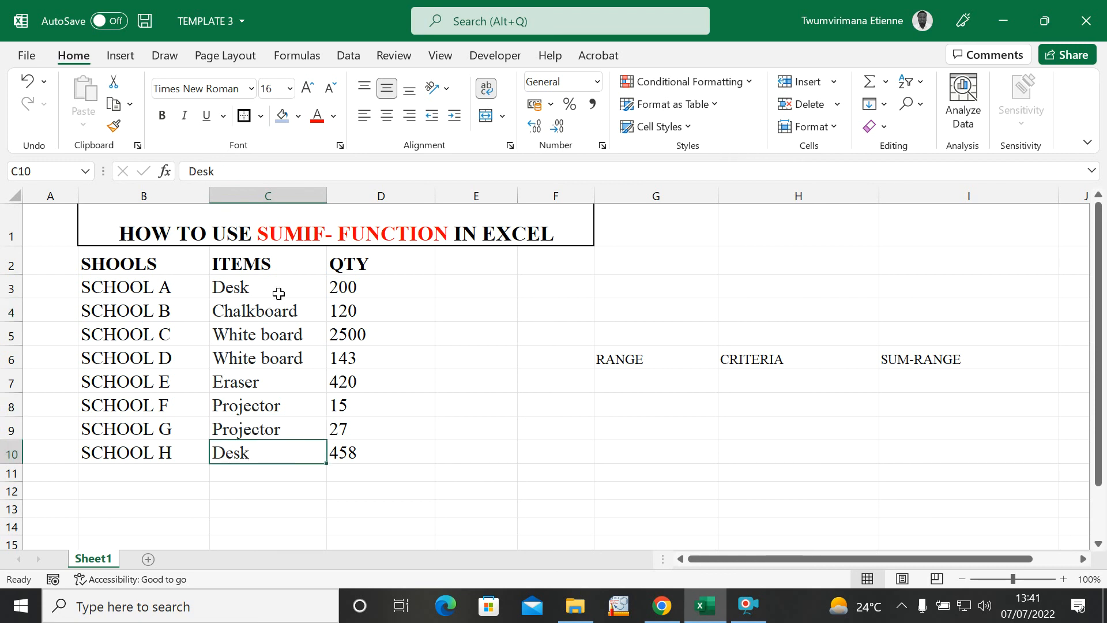
pyautogui.click(468, 293)
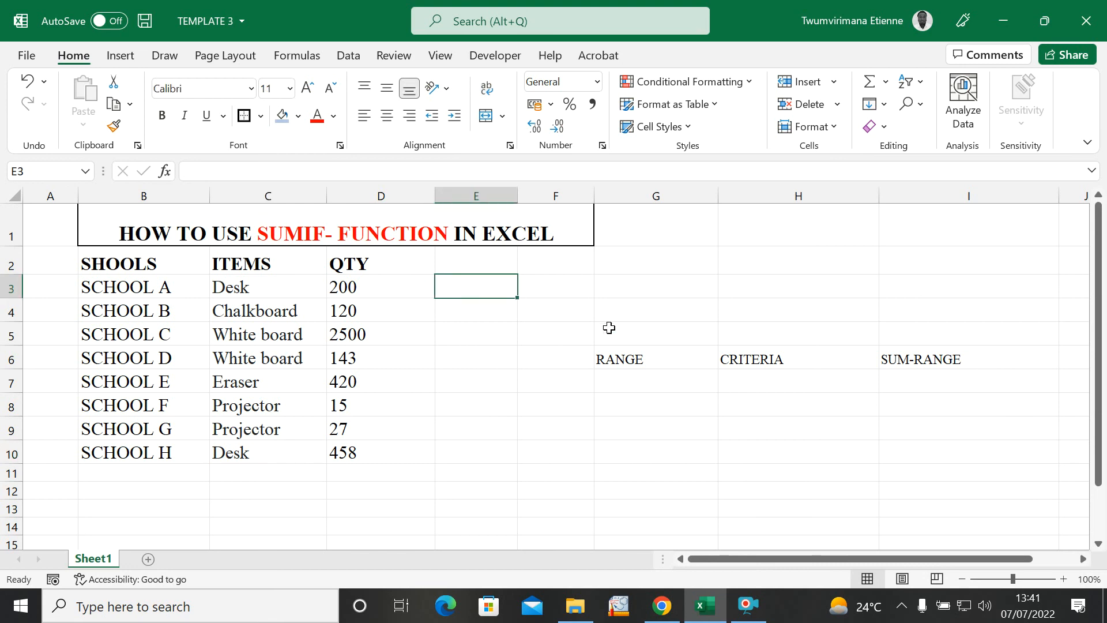
pyautogui.click(657, 358)
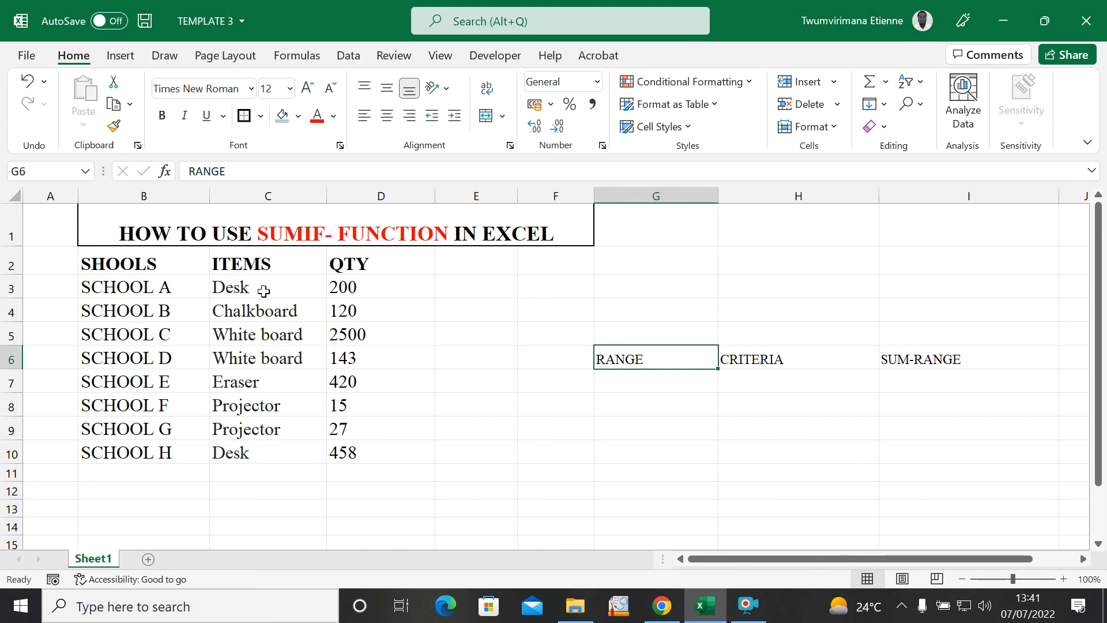
# Copy the item name Desk from cell C3 into cell E3 beside the table.
pyautogui.click(461, 285)
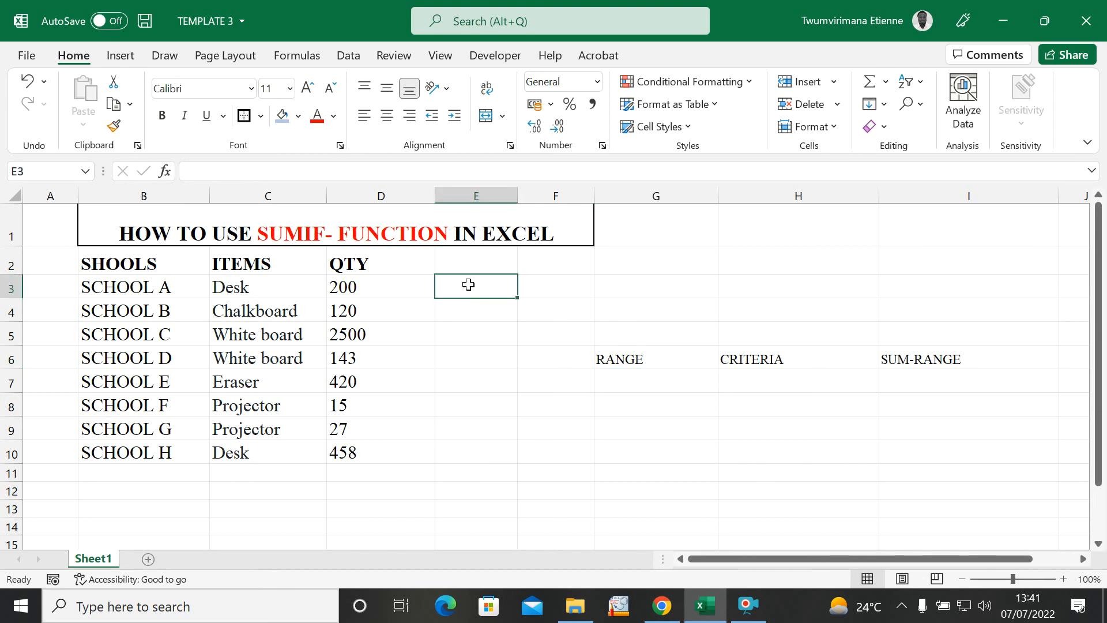
pyautogui.write('D')
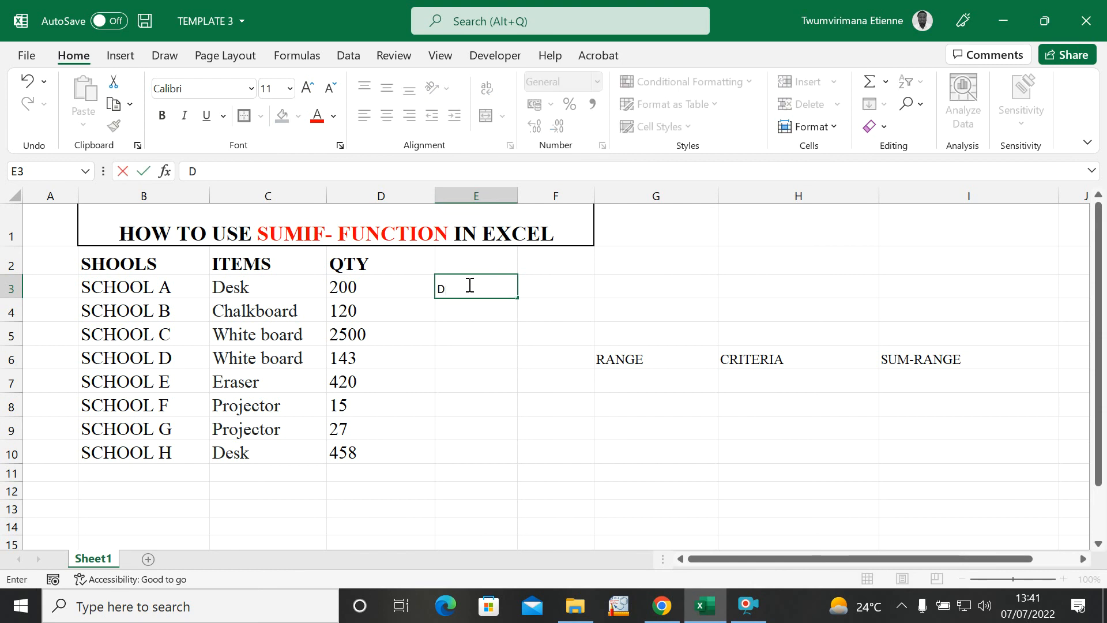
pyautogui.click(277, 289)
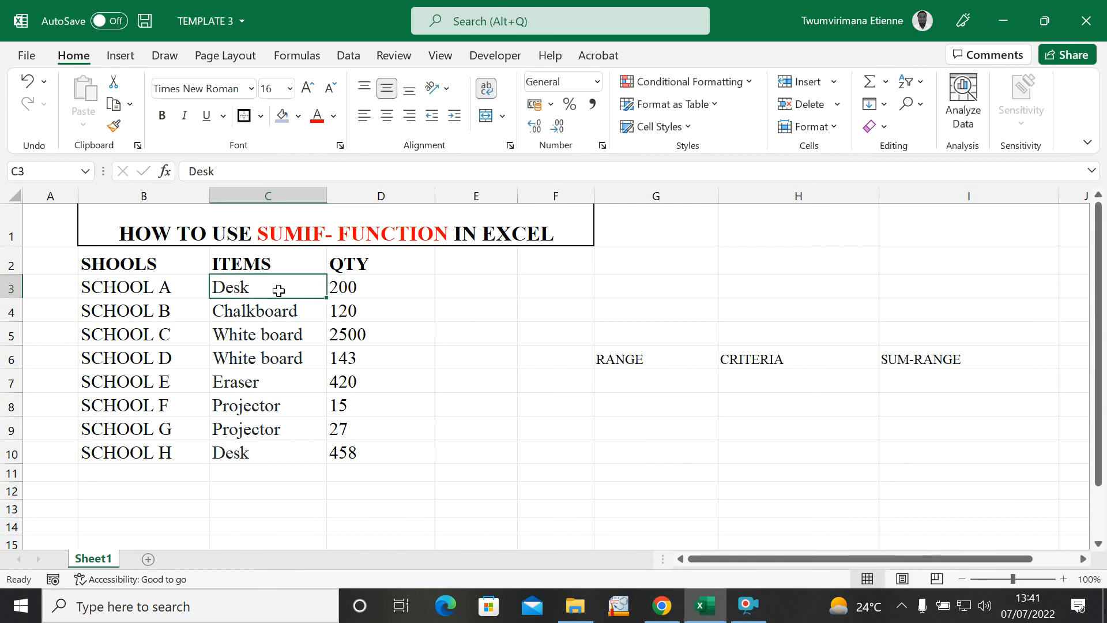
pyautogui.hotkey('ctrl', 'c')
pyautogui.click(451, 281)
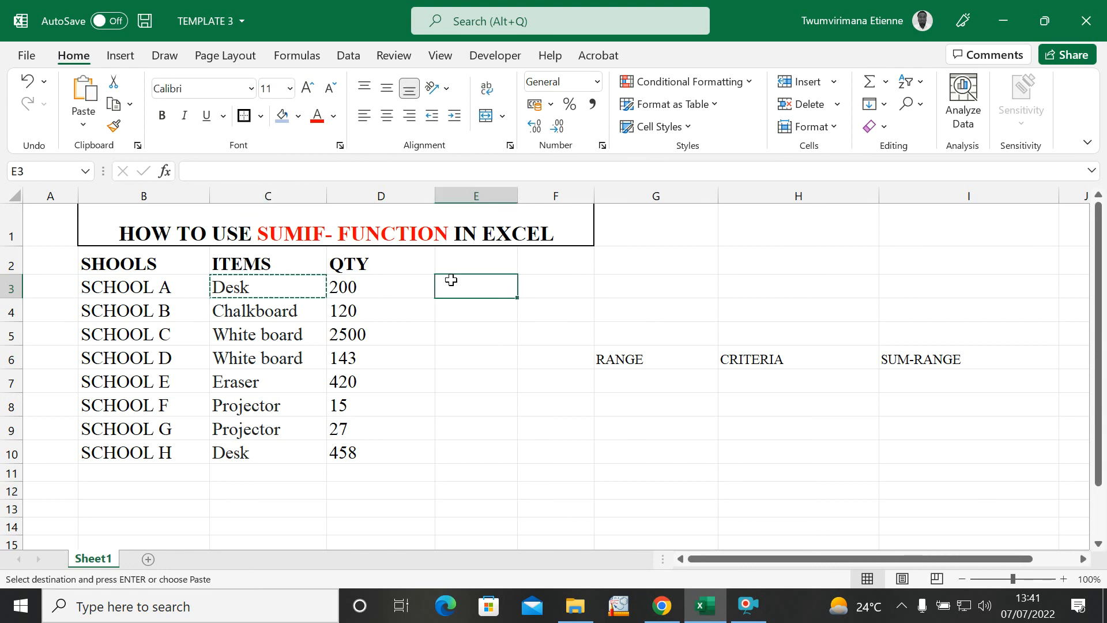
pyautogui.hotkey('ctrl', 'v')
pyautogui.click(447, 346)
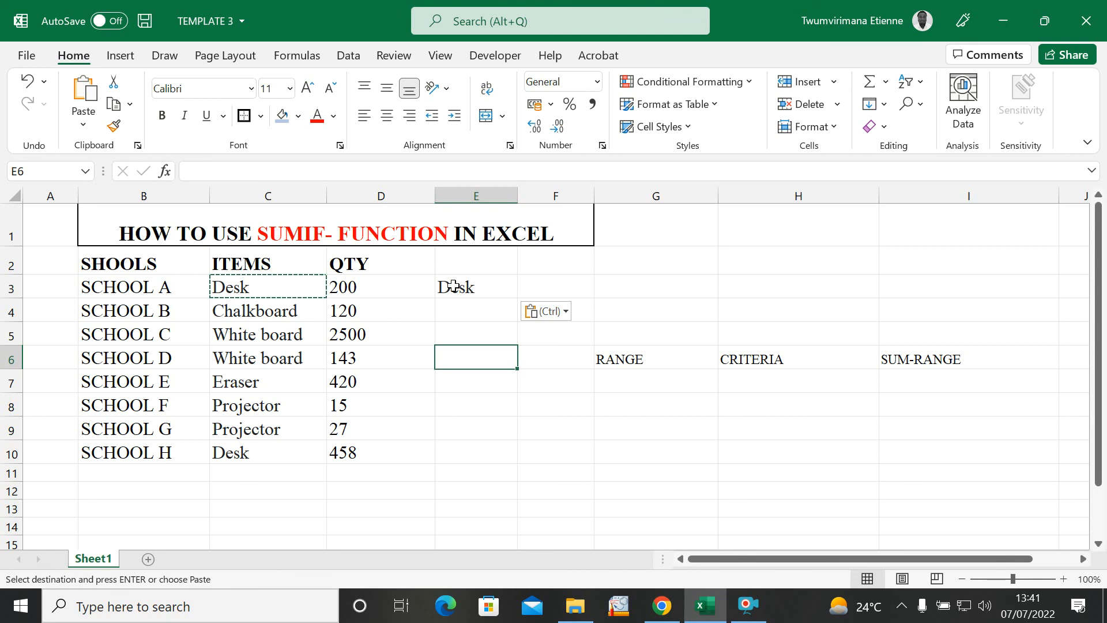
pyautogui.click(562, 283)
pyautogui.press('Escape')
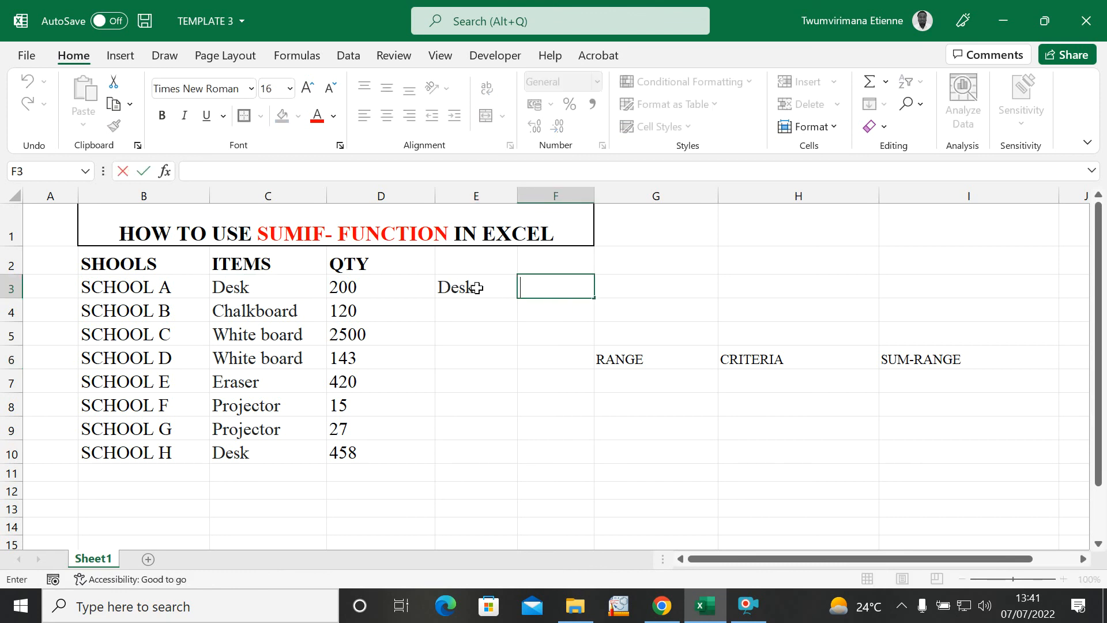
# Examine Desk in E3 as the item meant by the CRITERIA label and compare it with the ITEMS column entries.
pyautogui.click(447, 289)
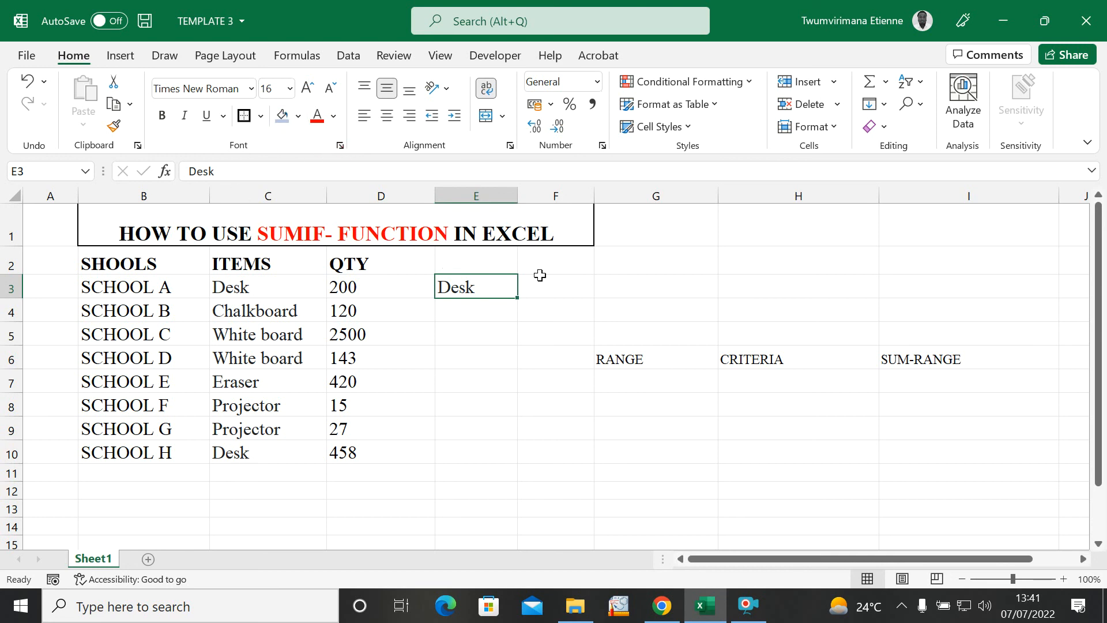
pyautogui.click(559, 284)
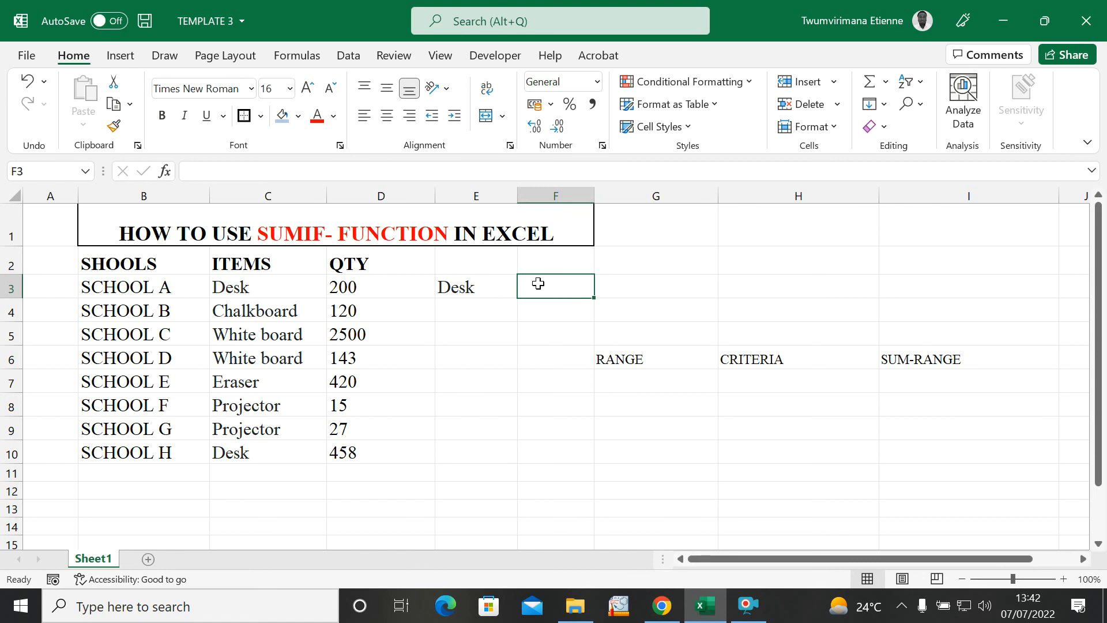
pyautogui.click(759, 361)
pyautogui.click(471, 290)
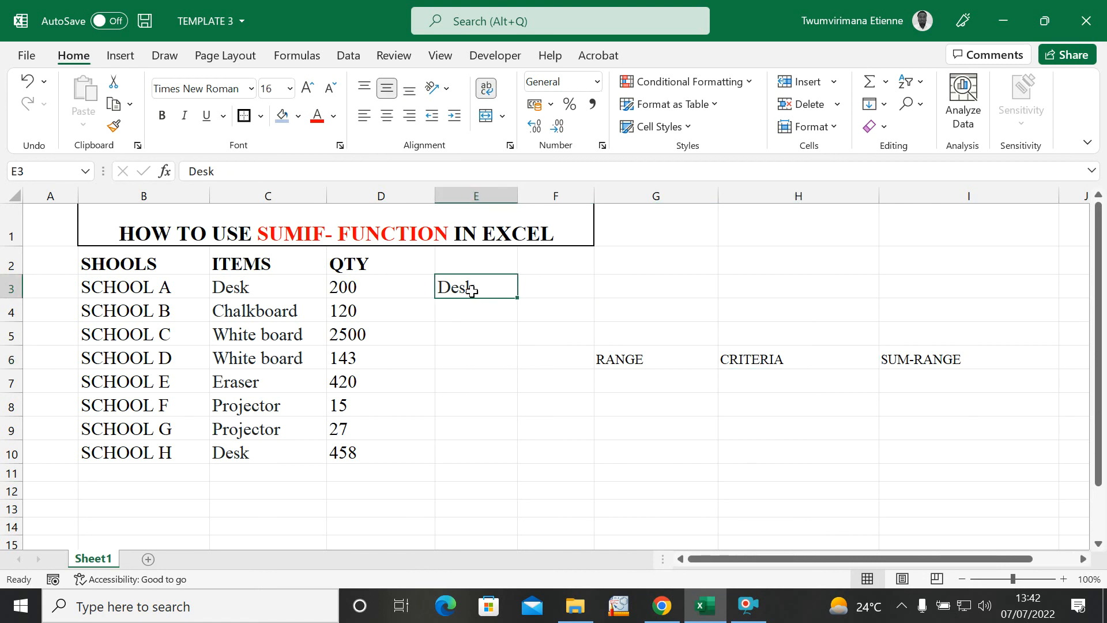
pyautogui.click(264, 285)
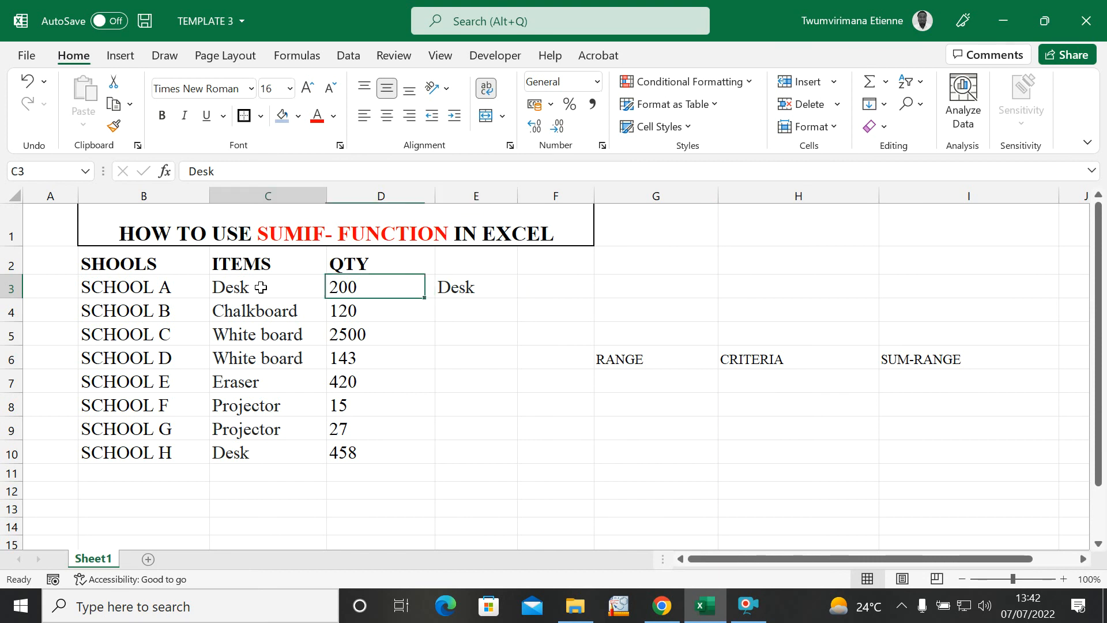
pyautogui.click(260, 338)
pyautogui.click(259, 364)
pyautogui.click(248, 384)
pyautogui.click(256, 424)
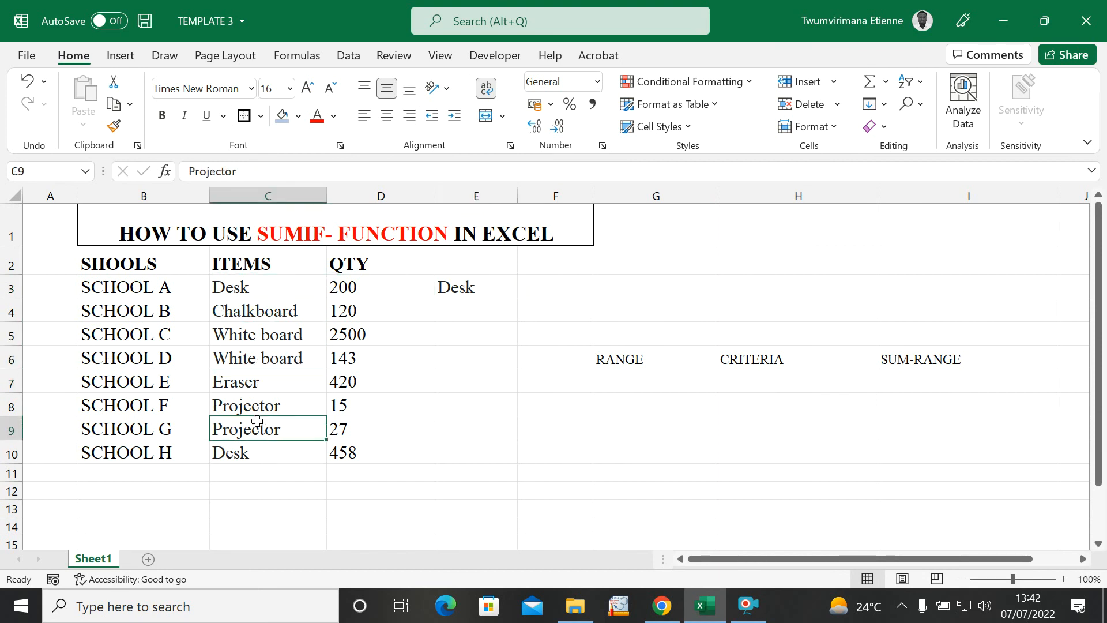
pyautogui.click(256, 455)
pyautogui.click(410, 327)
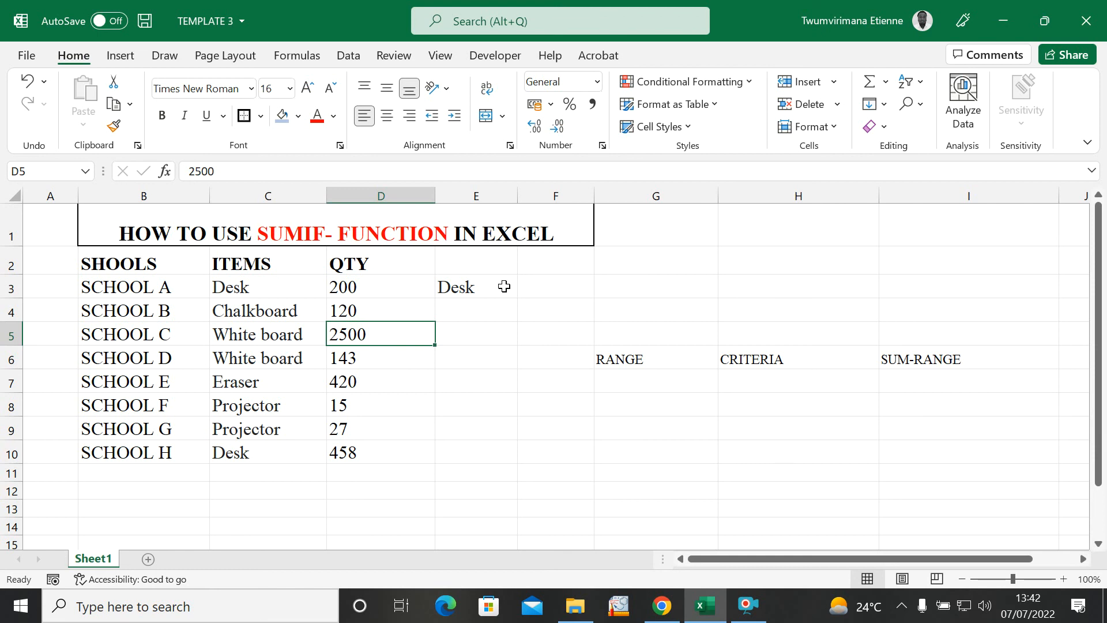
pyautogui.click(486, 284)
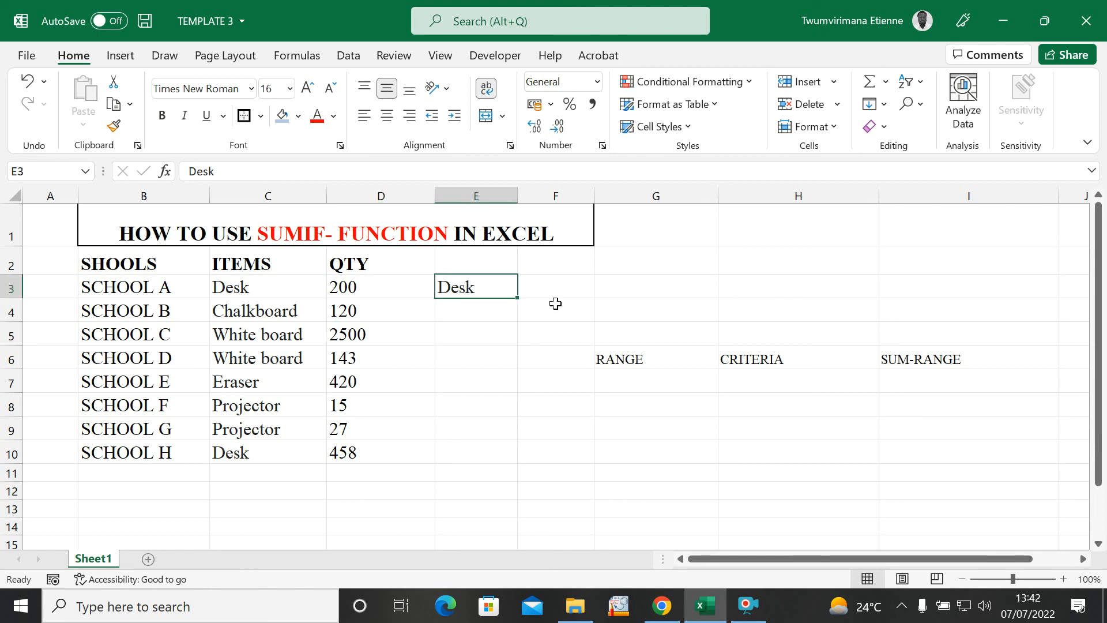
# Examine the QTY values in D3 to D10 as the cells meant by the SUM-RANGE label, along with the school entries in column B.
pyautogui.click(383, 286)
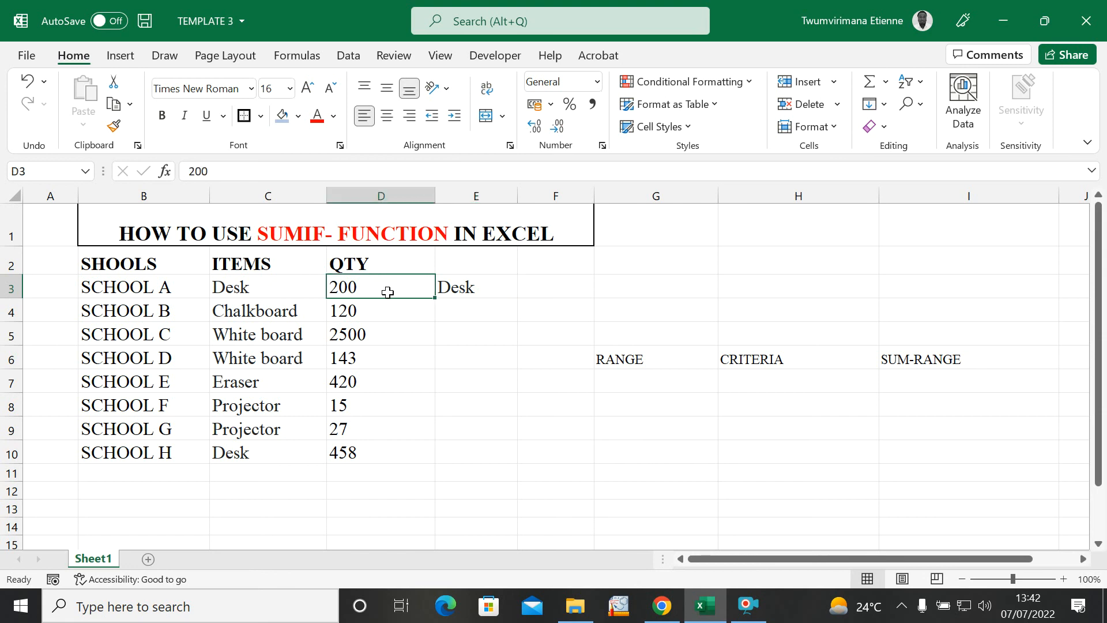
pyautogui.click(378, 307)
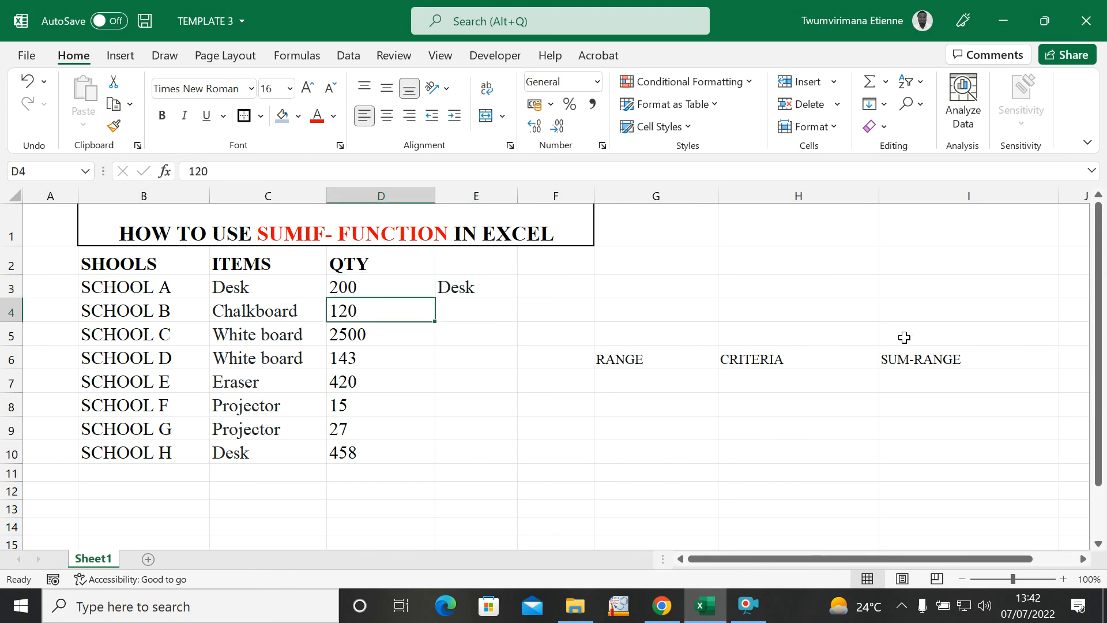
pyautogui.click(371, 285)
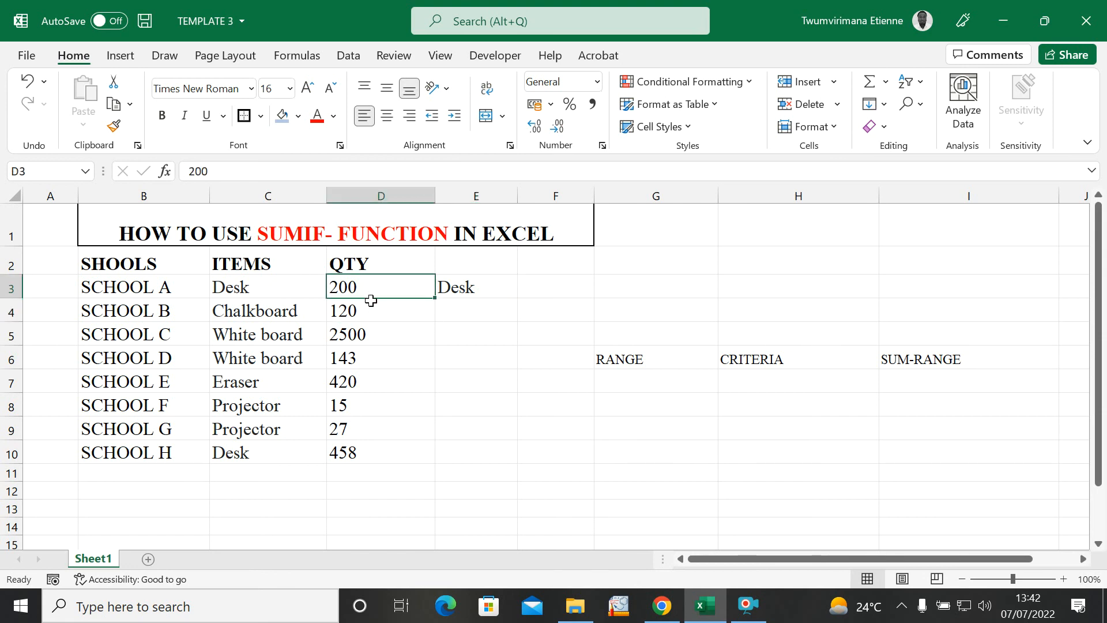
pyautogui.click(367, 313)
pyautogui.click(368, 334)
pyautogui.click(370, 356)
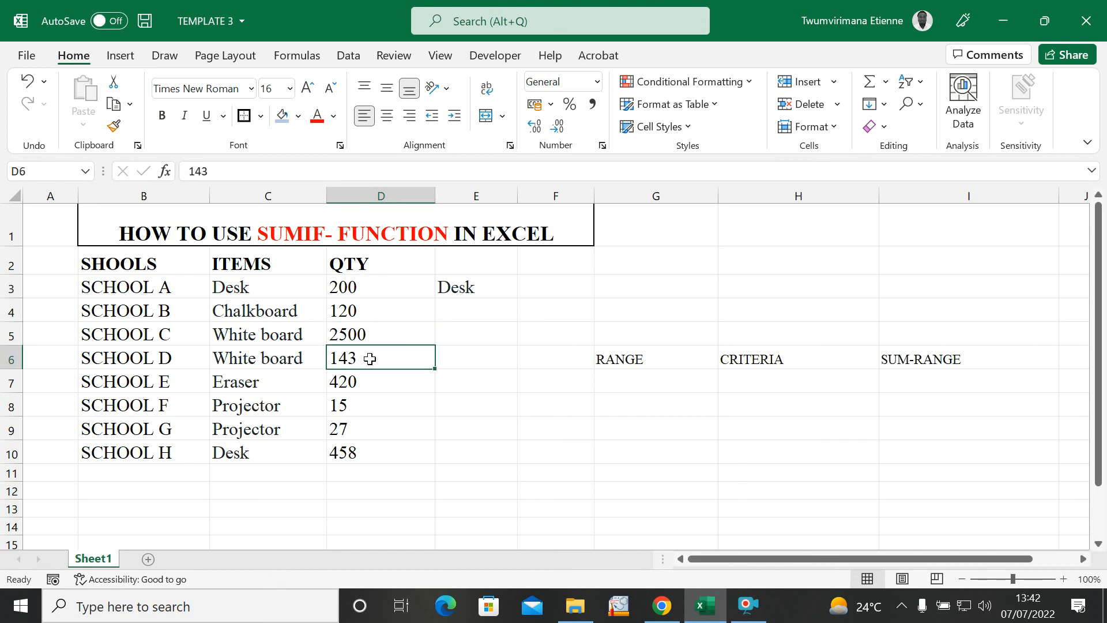
pyautogui.click(370, 291)
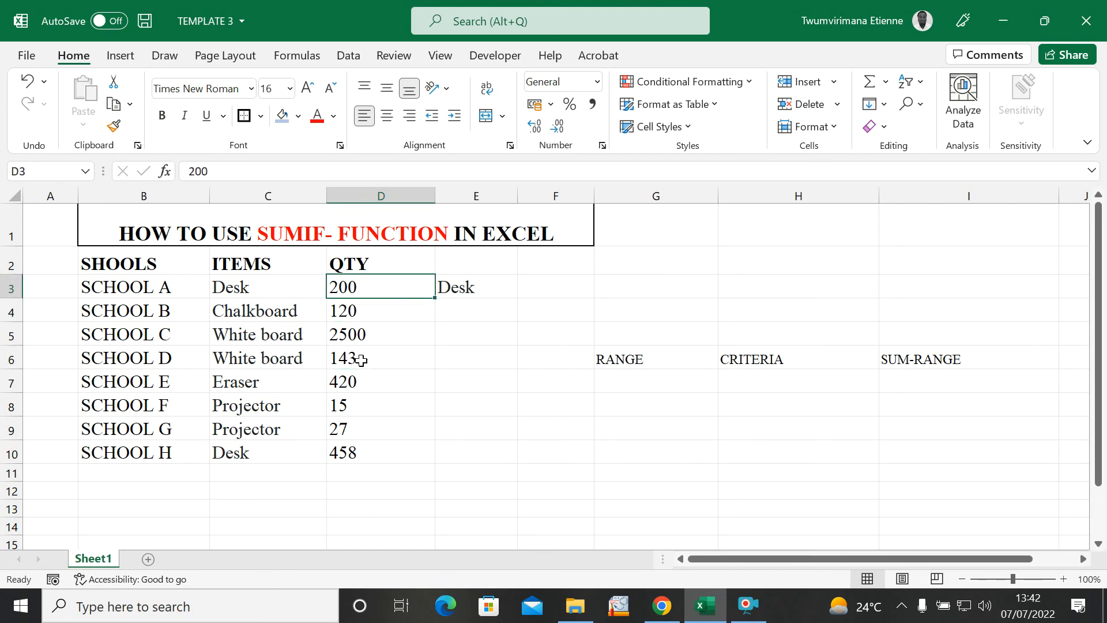
pyautogui.click(338, 454)
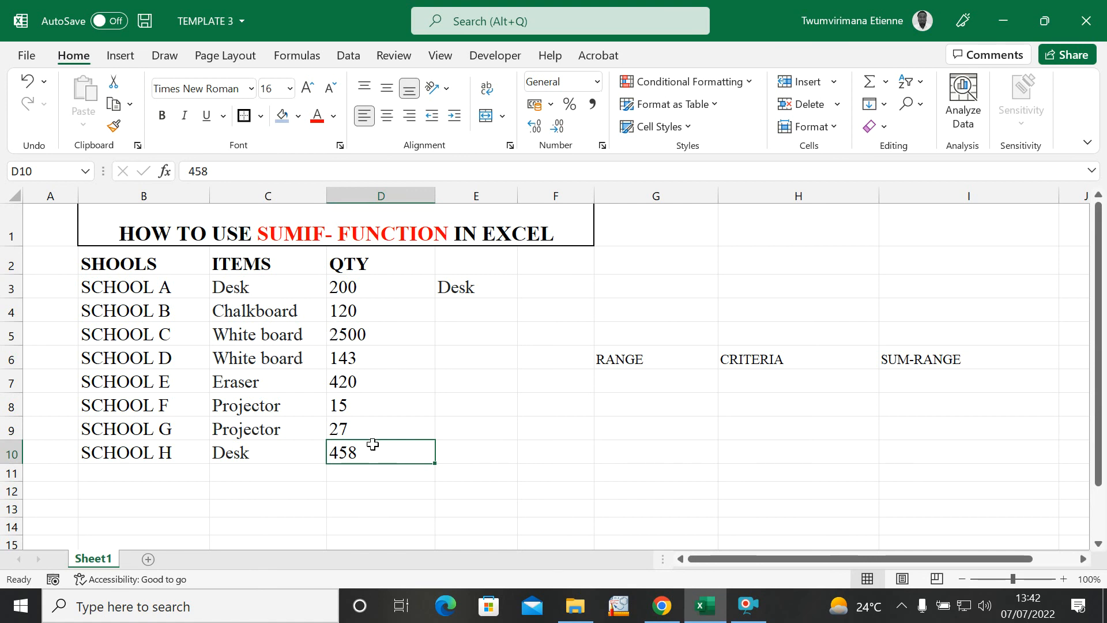
pyautogui.moveTo(378, 473); pyautogui.dragTo(380, 529)
pyautogui.click(363, 487)
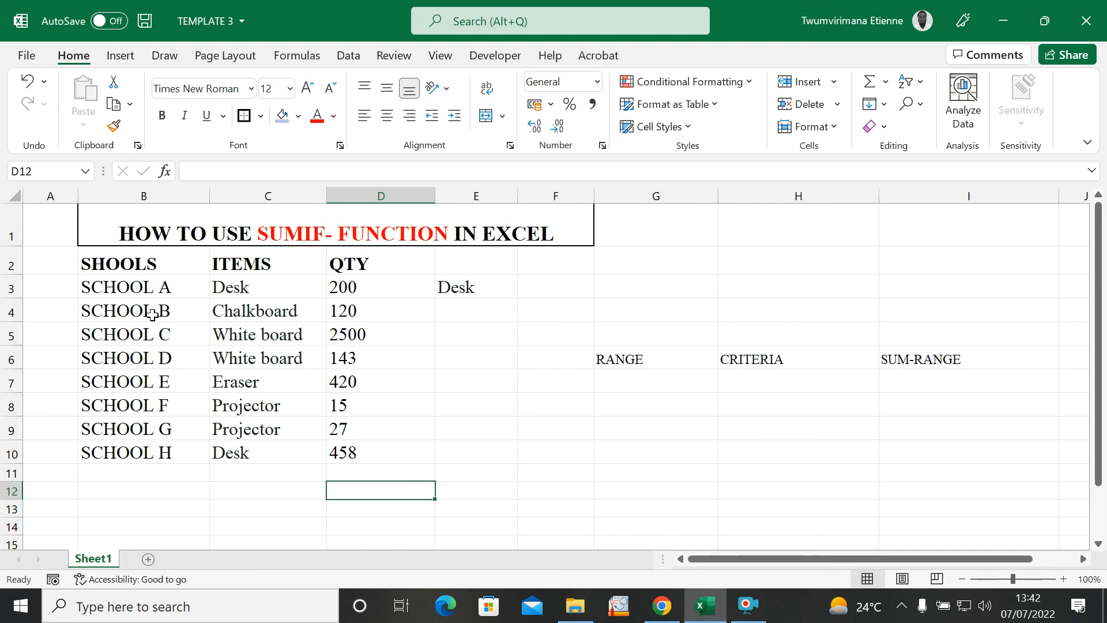
pyautogui.click(143, 405)
pyautogui.click(150, 471)
pyautogui.click(174, 519)
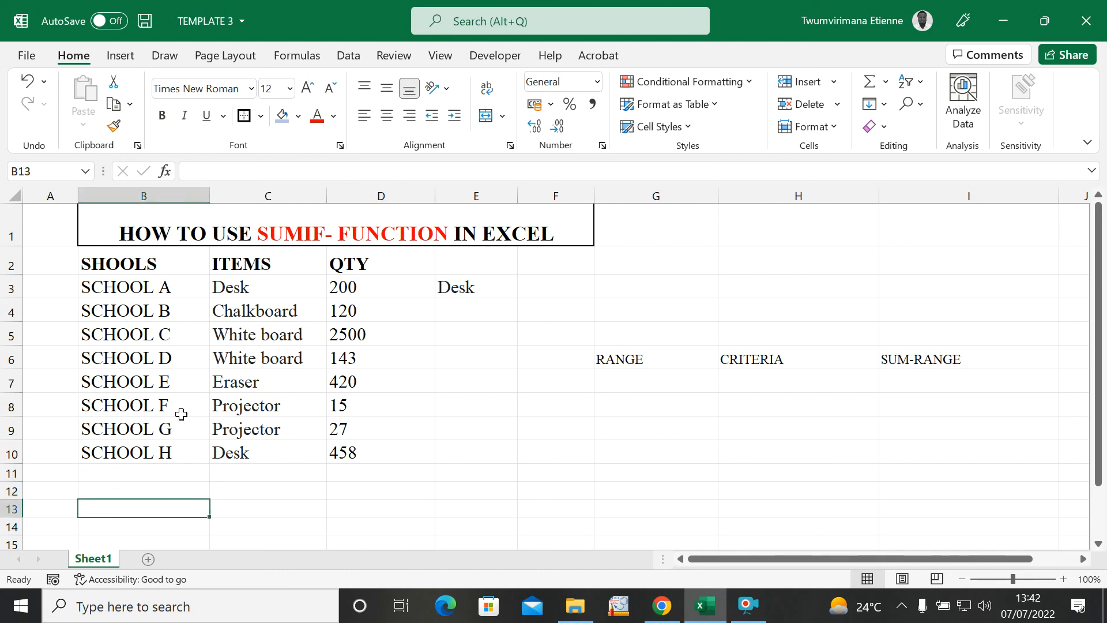
pyautogui.moveTo(152, 280); pyautogui.dragTo(180, 492)
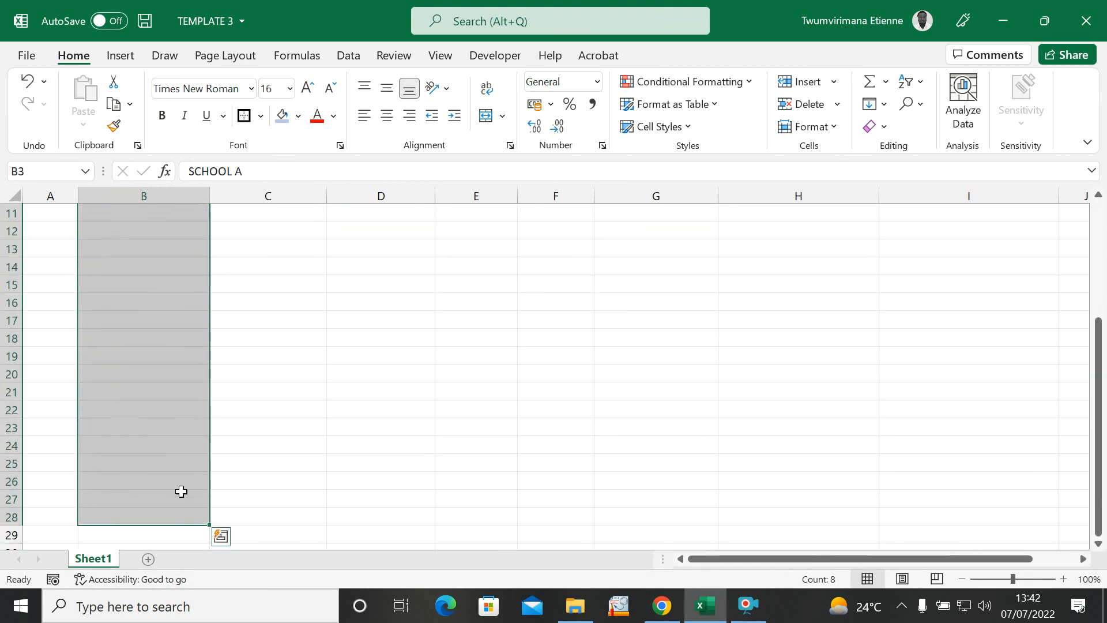
pyautogui.scroll(4, 251, 416)
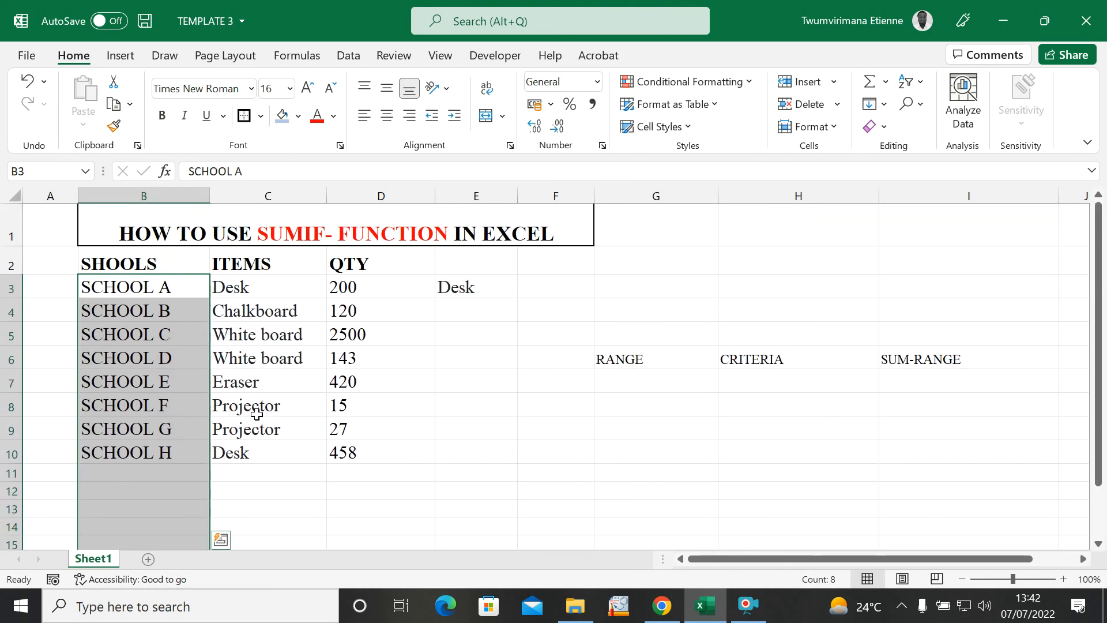
# Enter =SUMIF(C3:C10,E3,D3:D10) in cell F3 to total the quantities of the item named in E3.
pyautogui.click(571, 282)
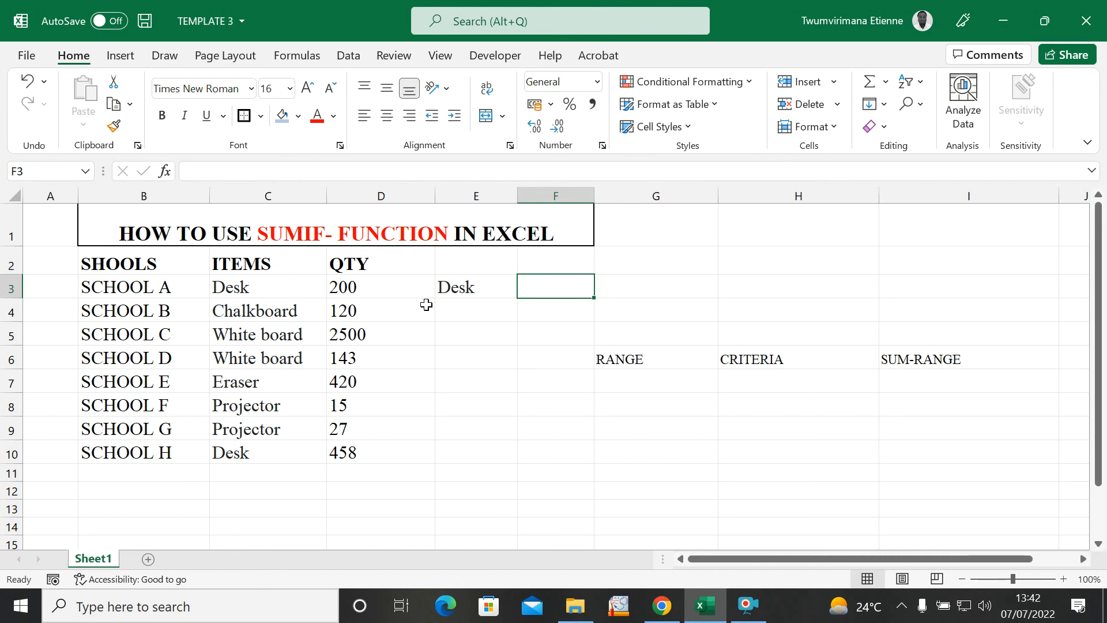
pyautogui.write('=')
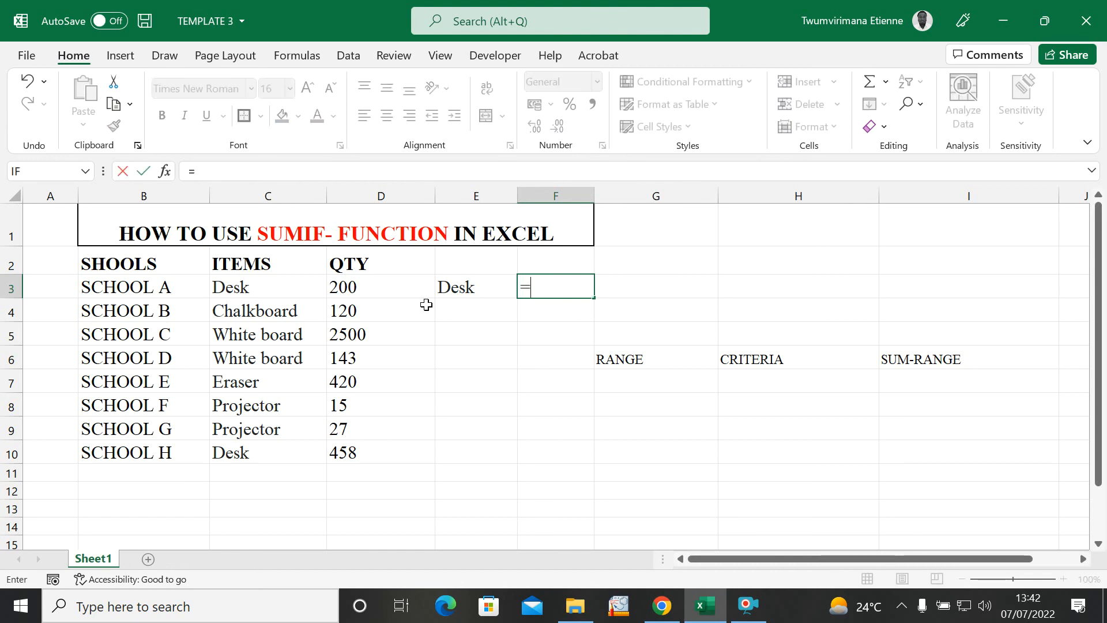
pyautogui.write('SUM')
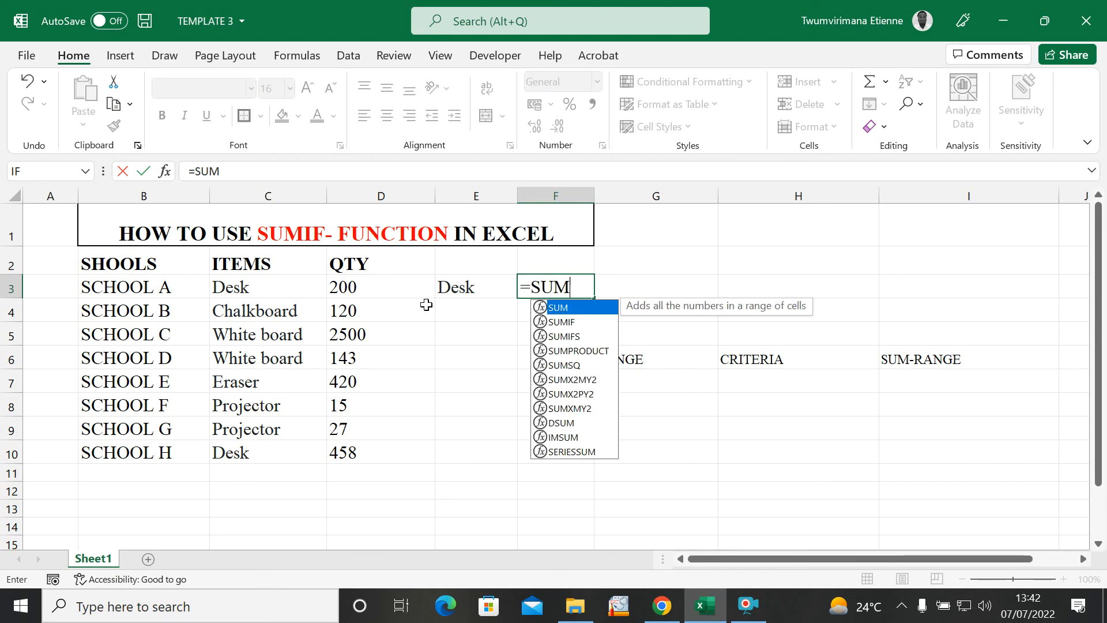
pyautogui.write('IF')
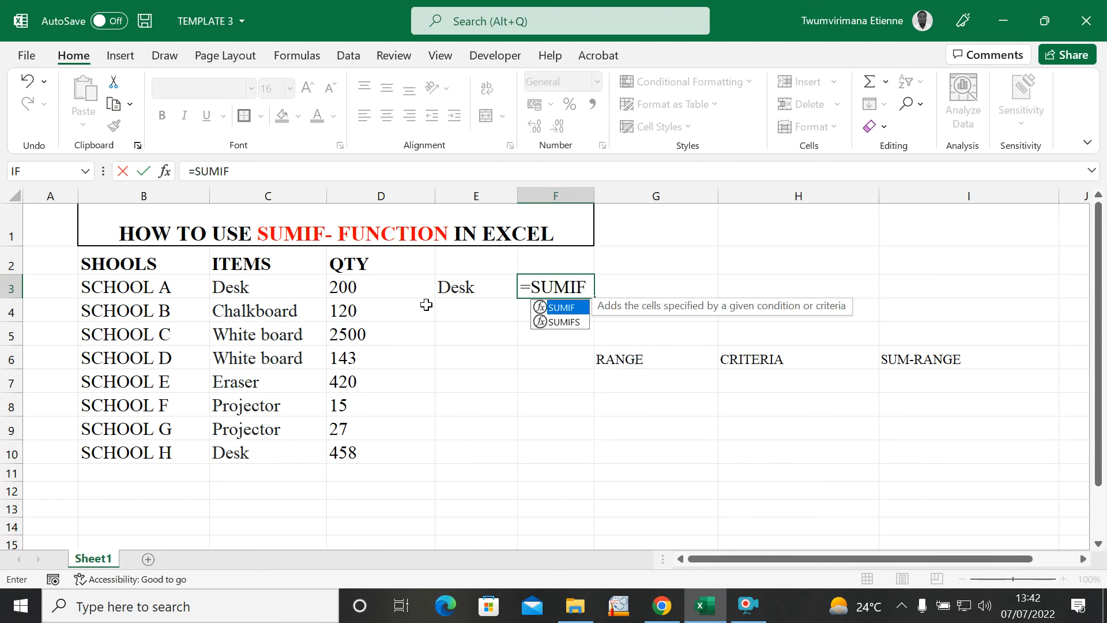
pyautogui.write('(')
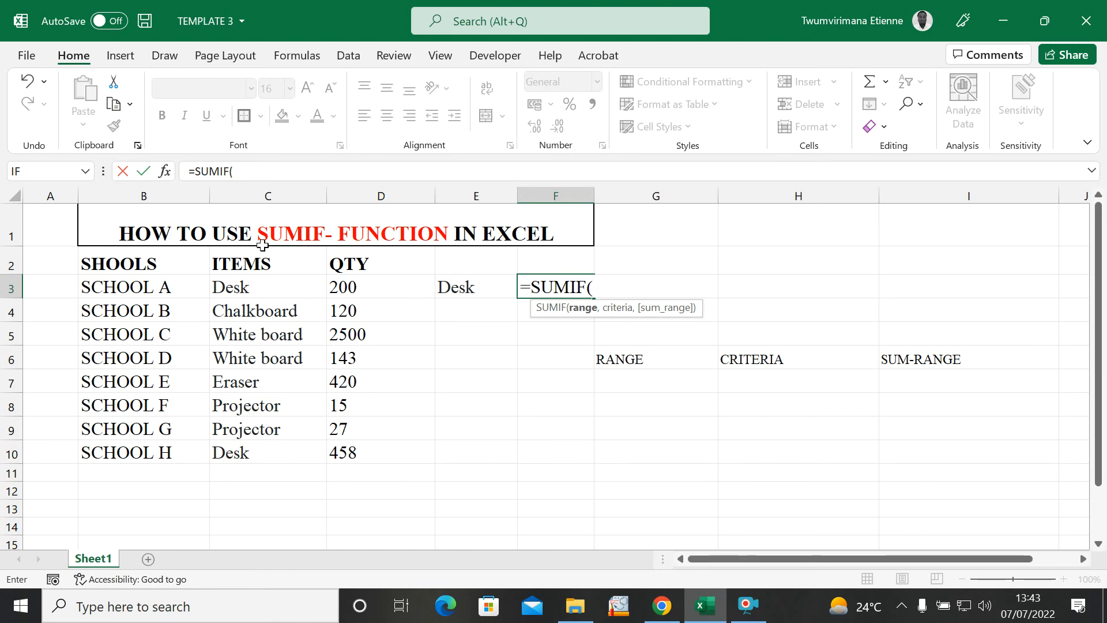
pyautogui.moveTo(247, 284); pyautogui.dragTo(254, 449)
pyautogui.write(',')
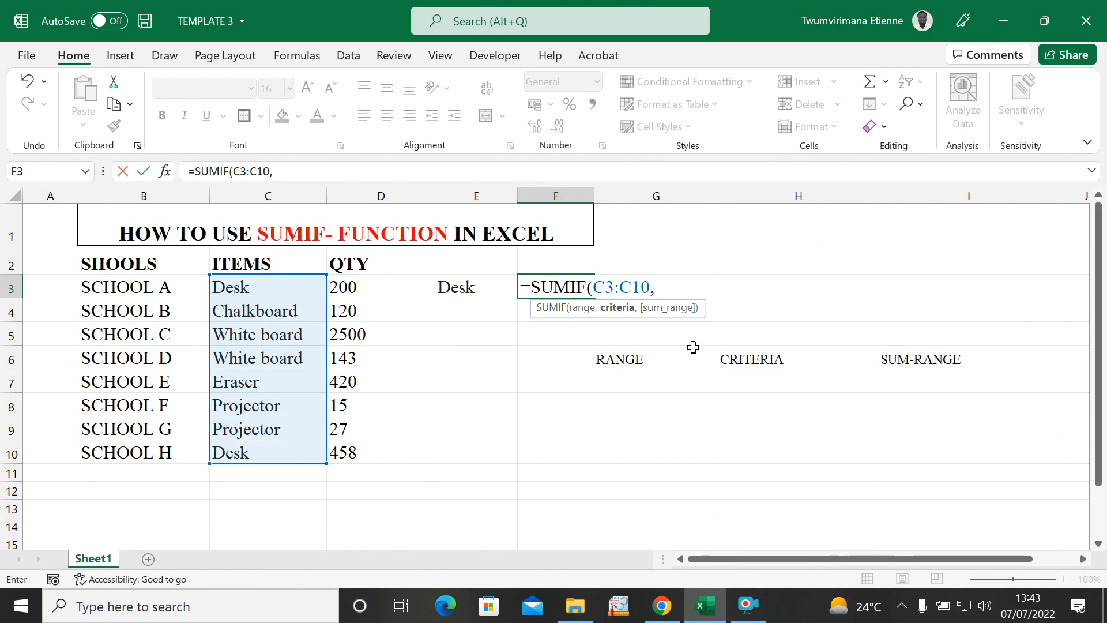
pyautogui.click(458, 288)
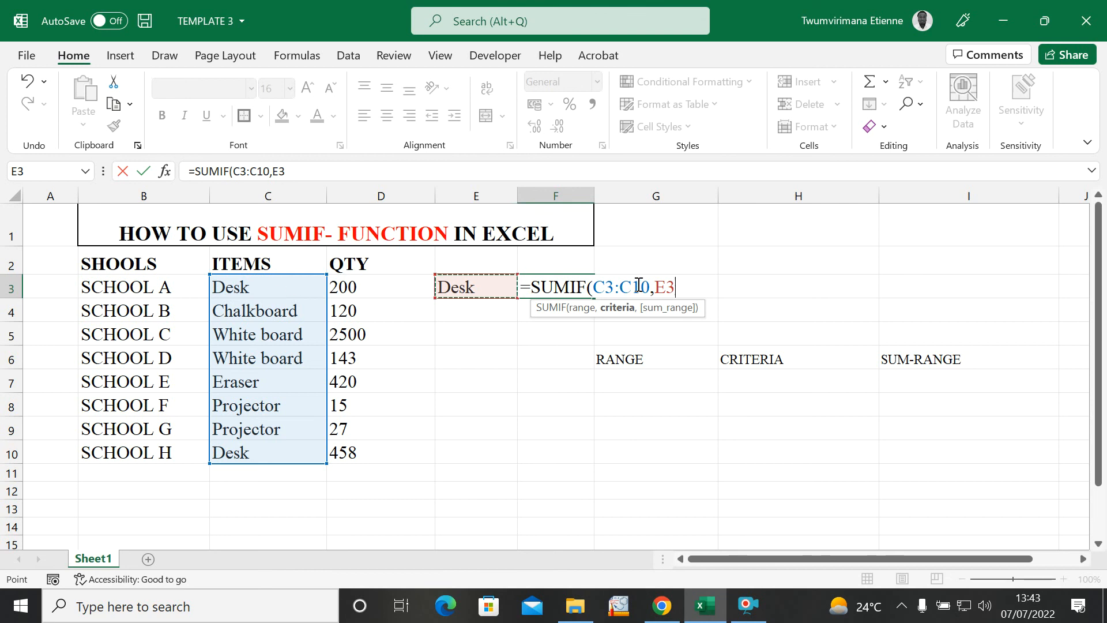
pyautogui.write(',')
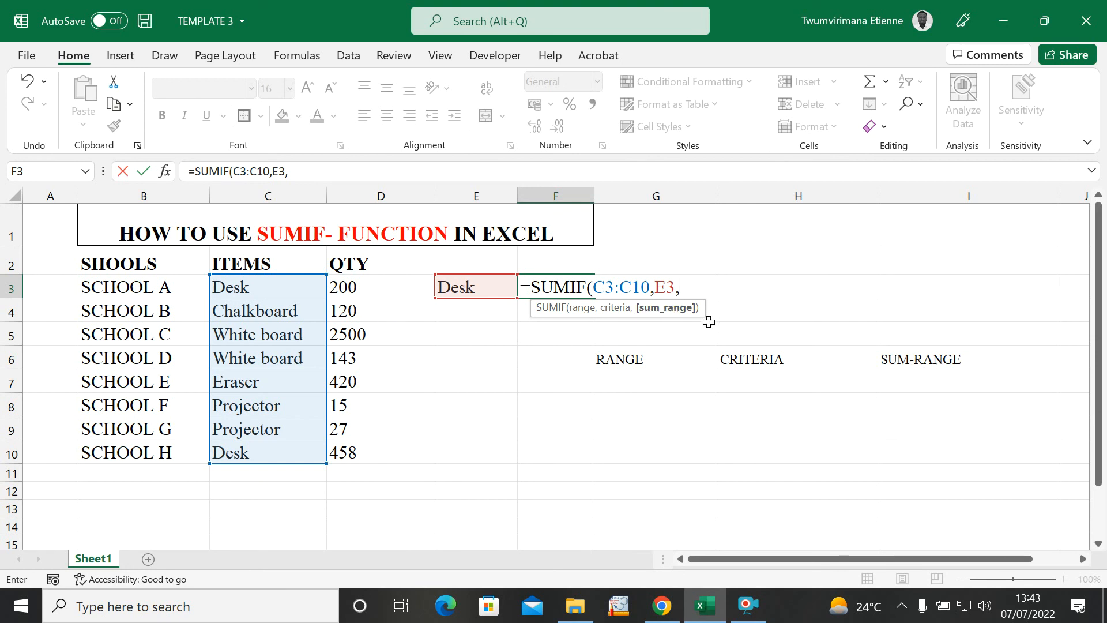
pyautogui.moveTo(365, 280); pyautogui.dragTo(371, 457)
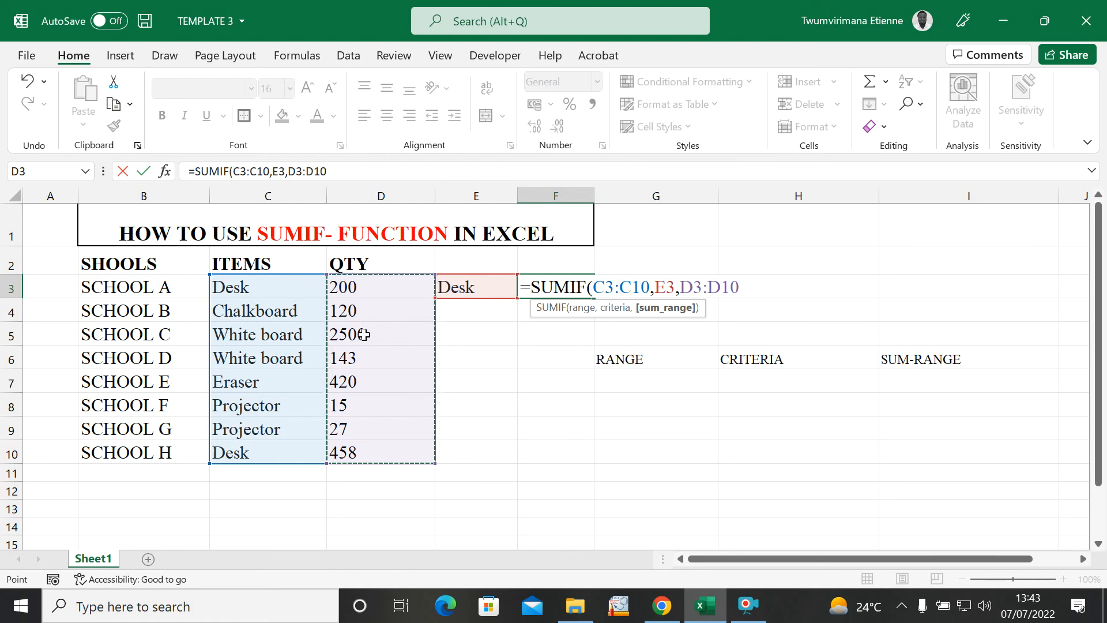
pyautogui.write(')')
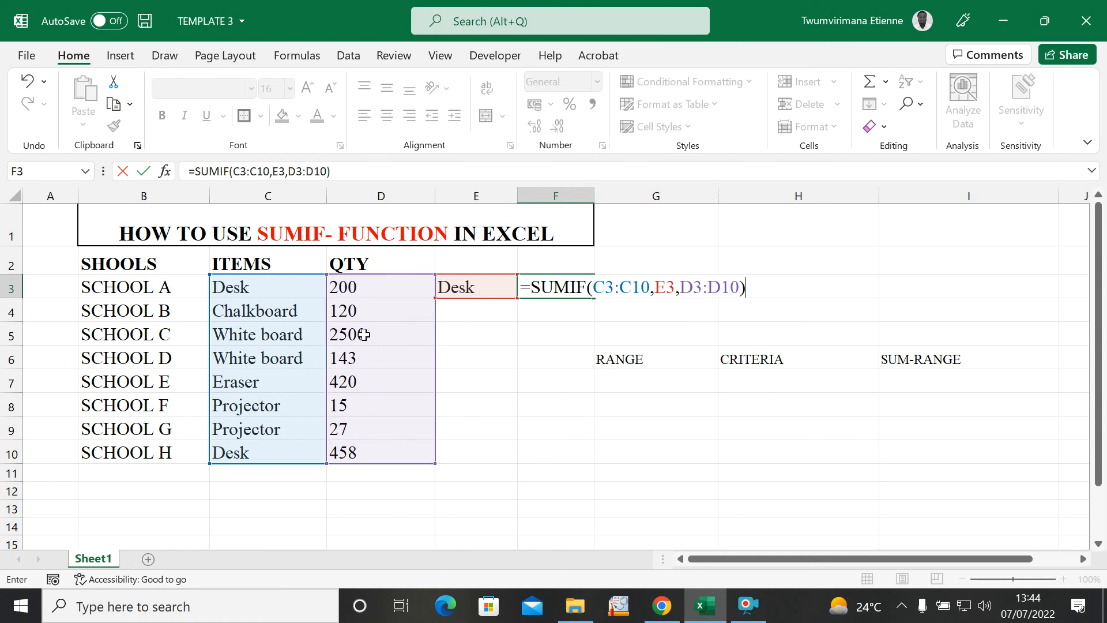
pyautogui.press('Return')
pyautogui.click(571, 289)
pyautogui.click(572, 312)
pyautogui.click(565, 291)
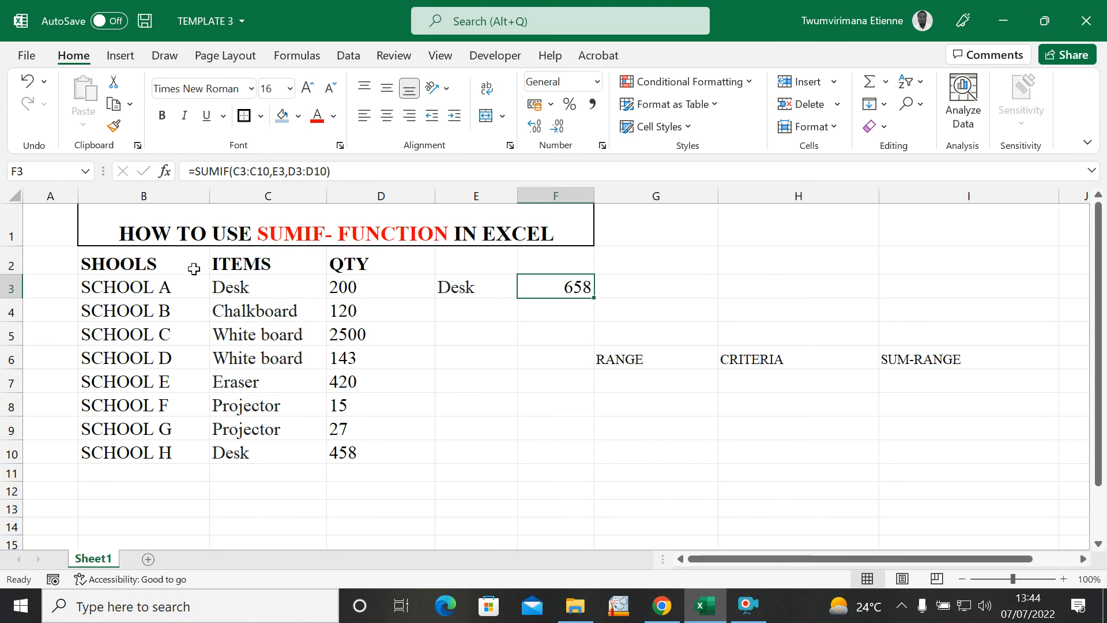
# Apply a light blue fill to the criteria cell E3.
pyautogui.click(441, 286)
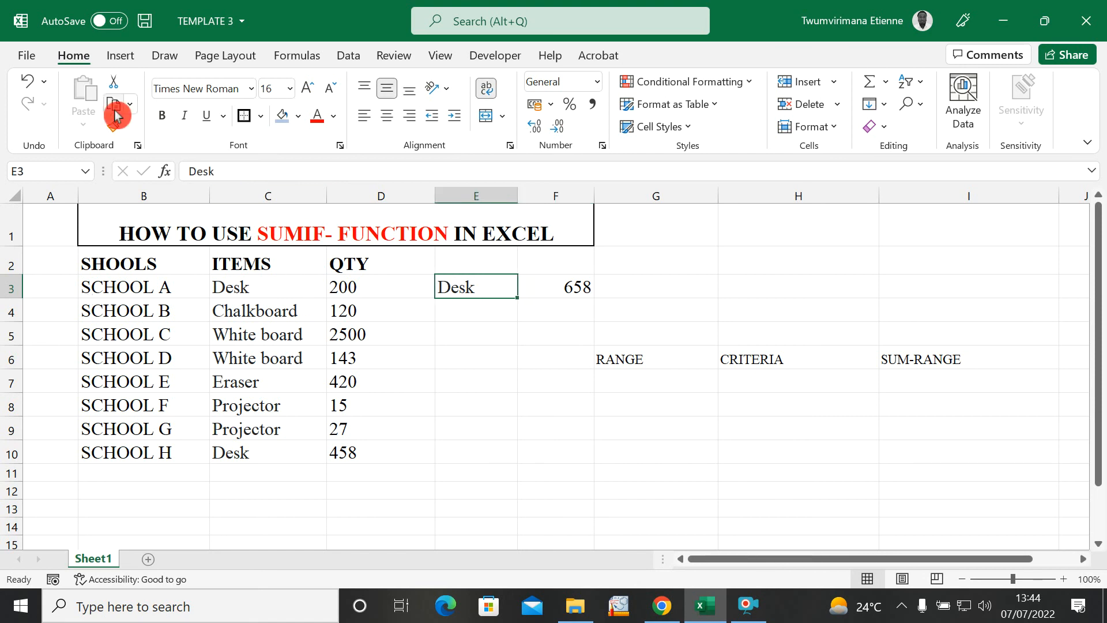
pyautogui.click(282, 115)
pyautogui.click(473, 350)
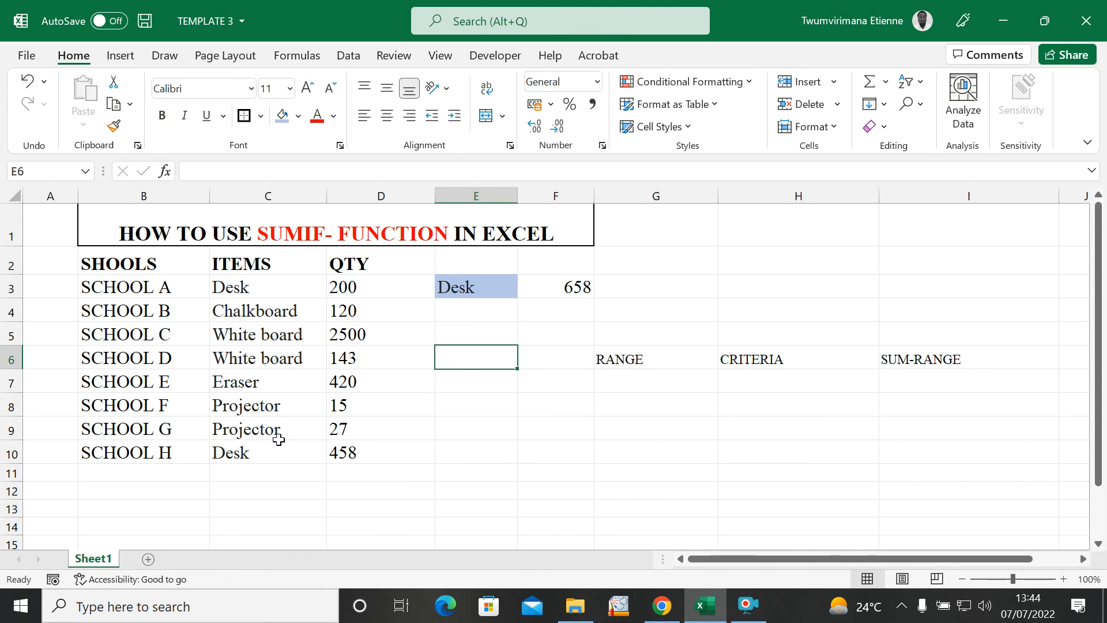
pyautogui.click(442, 445)
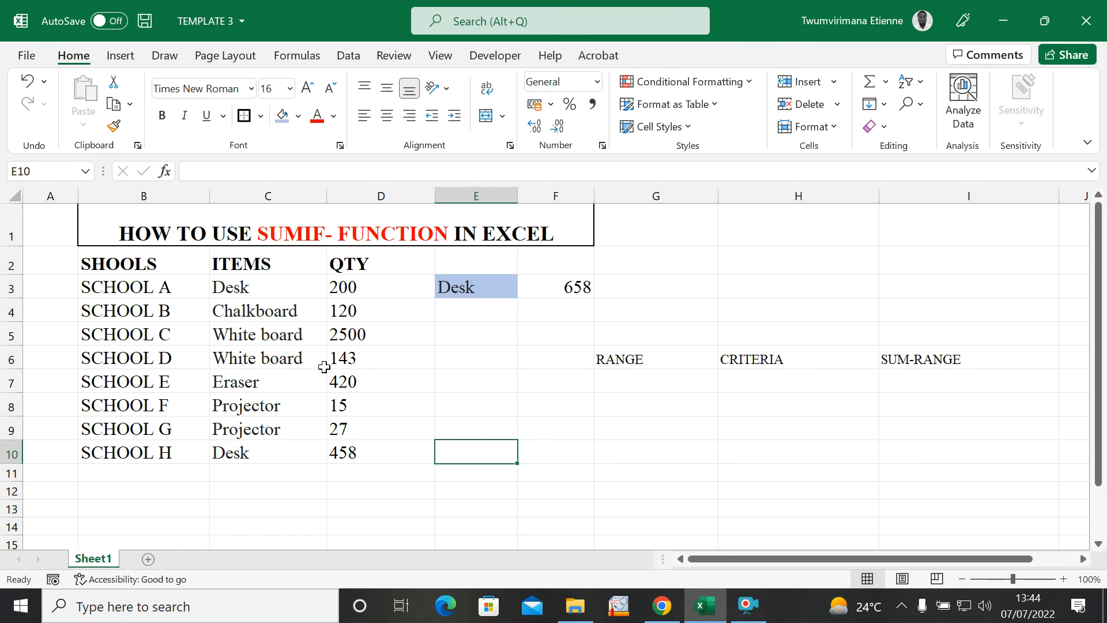
# Replace the item name in E3 with Projector and check the SUMIF total in F3.
pyautogui.click(491, 289)
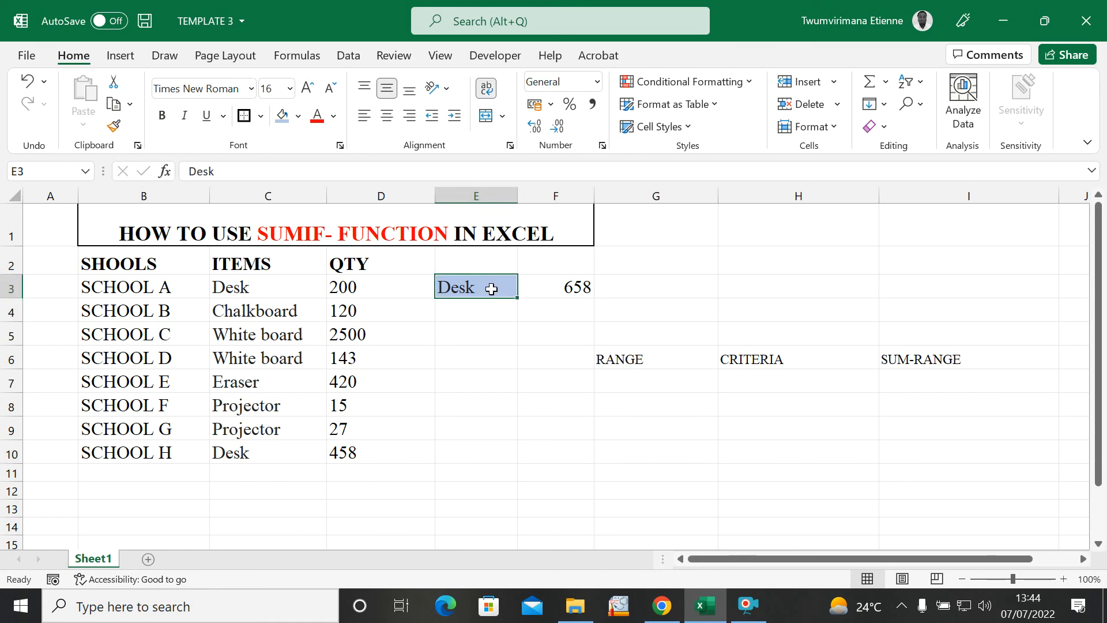
pyautogui.write('Projector')
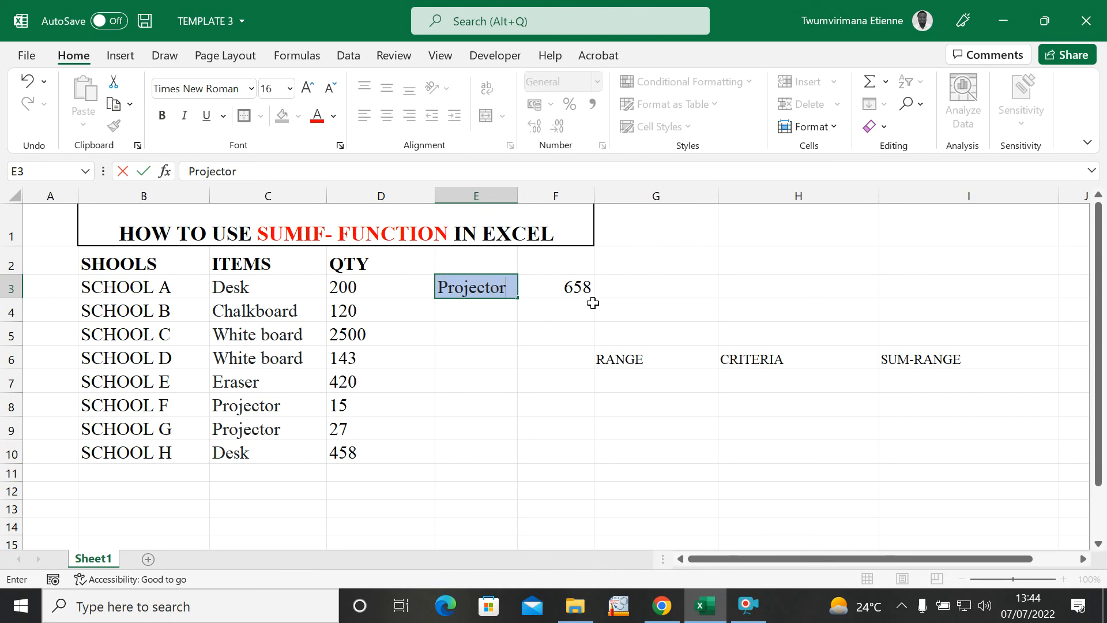
pyautogui.click(750, 280)
pyautogui.click(539, 284)
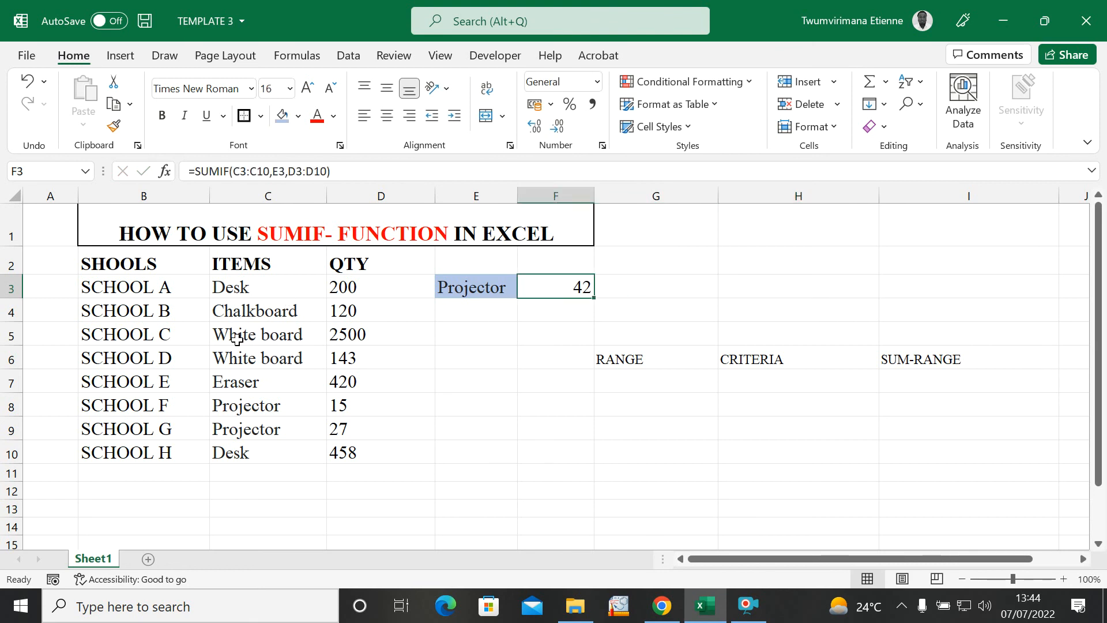
# Examine the ITEMS entries and their QTY values in the table as the data the SUMIF formula evaluates.
pyautogui.click(237, 339)
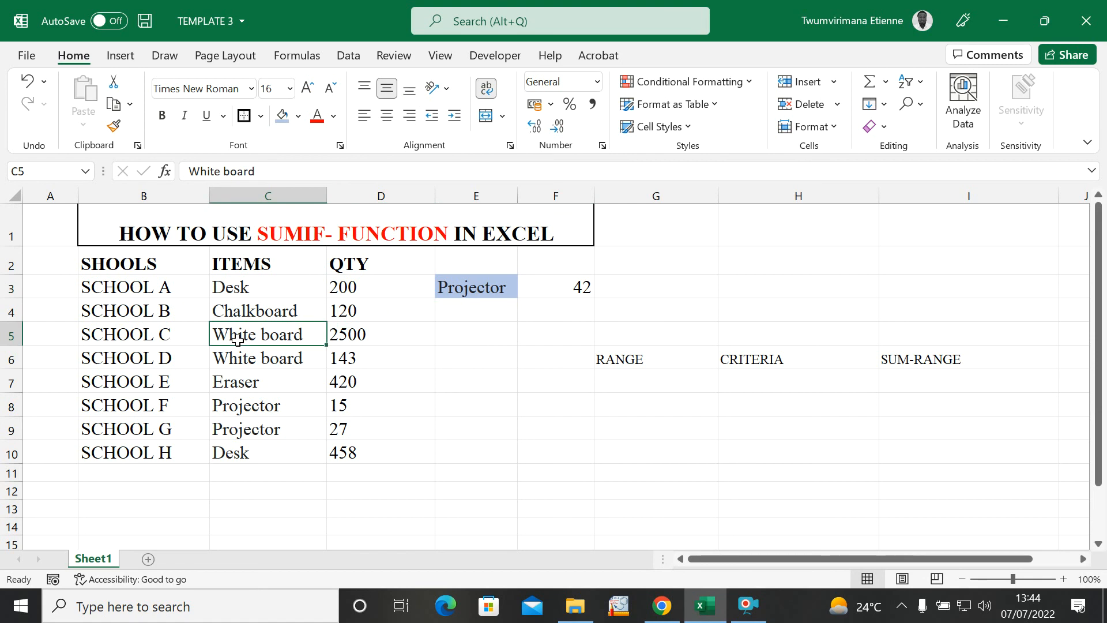
pyautogui.click(239, 454)
pyautogui.click(259, 492)
pyautogui.click(248, 529)
pyautogui.click(230, 473)
pyautogui.click(234, 495)
pyautogui.click(359, 498)
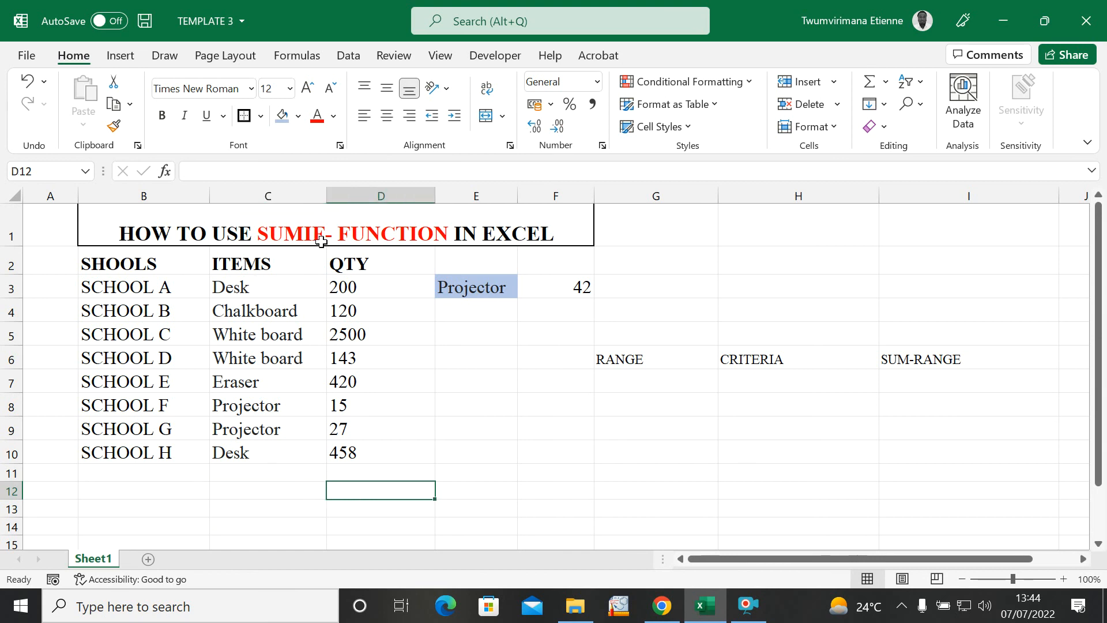
pyautogui.click(251, 291)
pyautogui.click(248, 424)
pyautogui.click(305, 382)
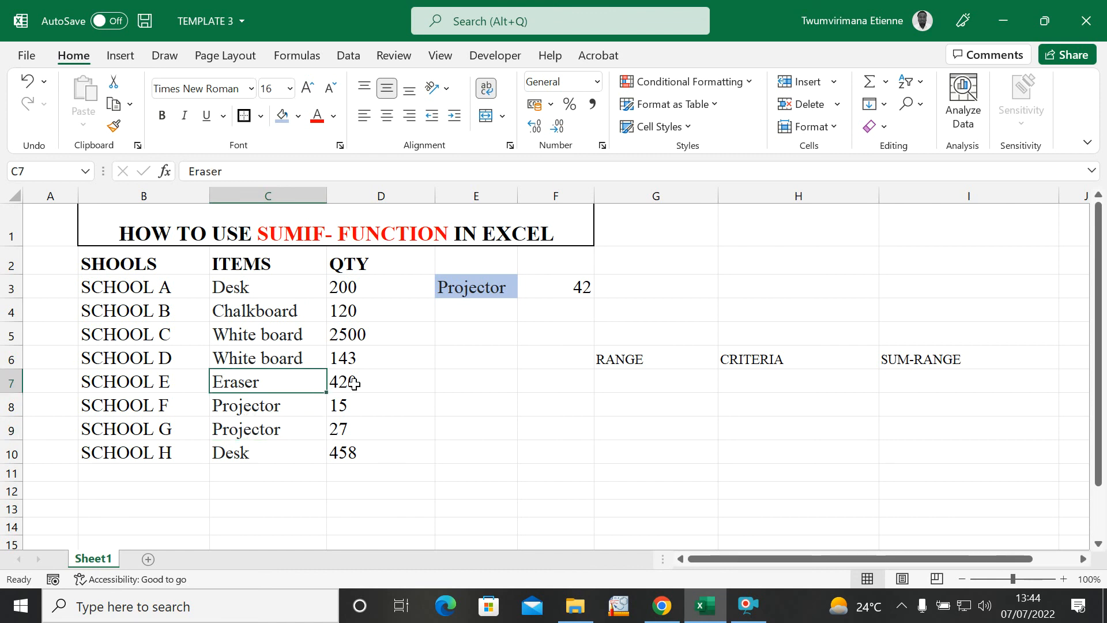
pyautogui.click(373, 384)
pyautogui.click(527, 395)
pyautogui.click(572, 447)
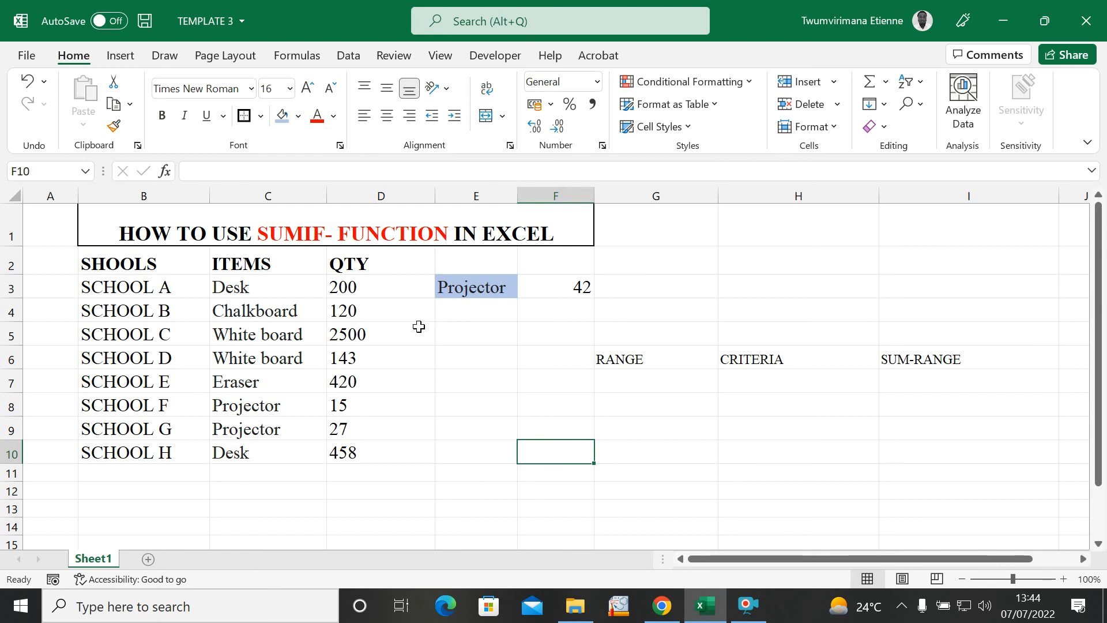
pyautogui.click(621, 382)
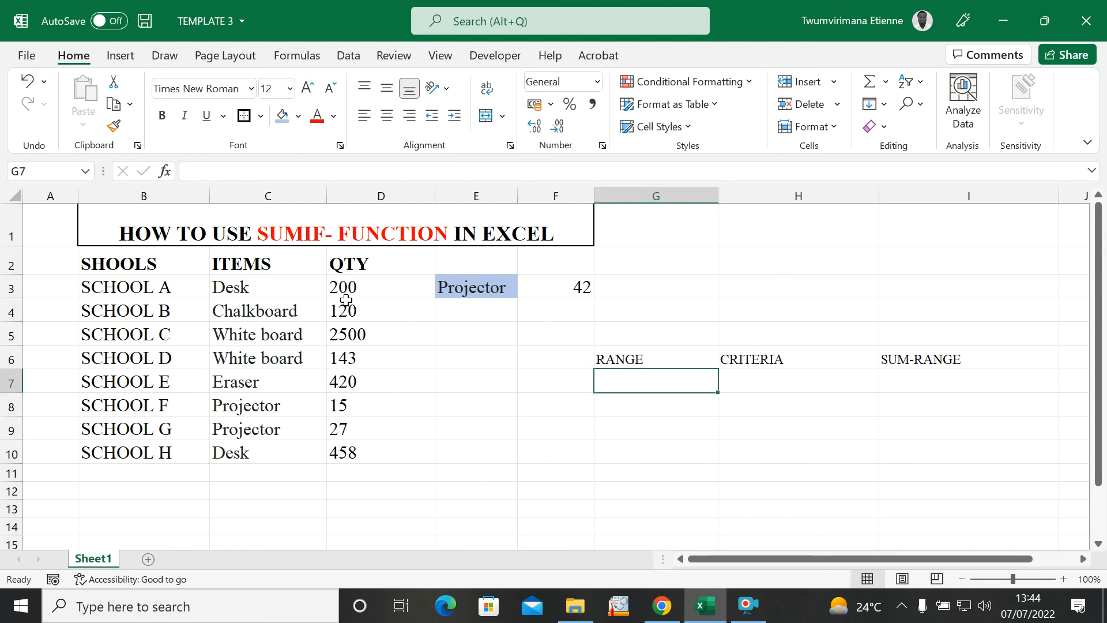
pyautogui.click(667, 328)
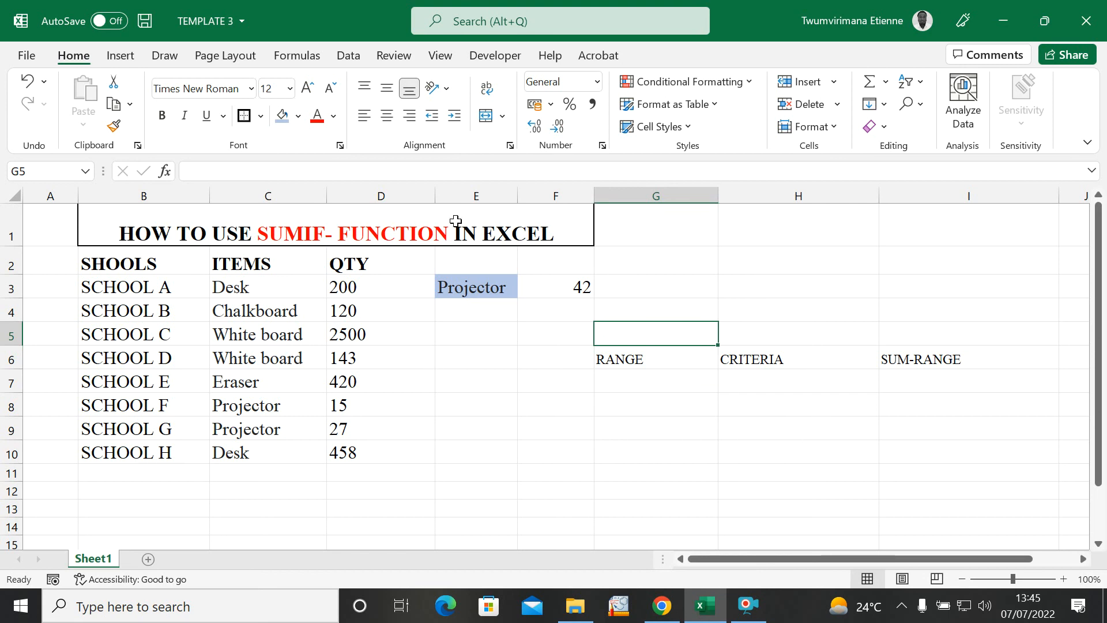
pyautogui.click(683, 406)
pyautogui.click(789, 410)
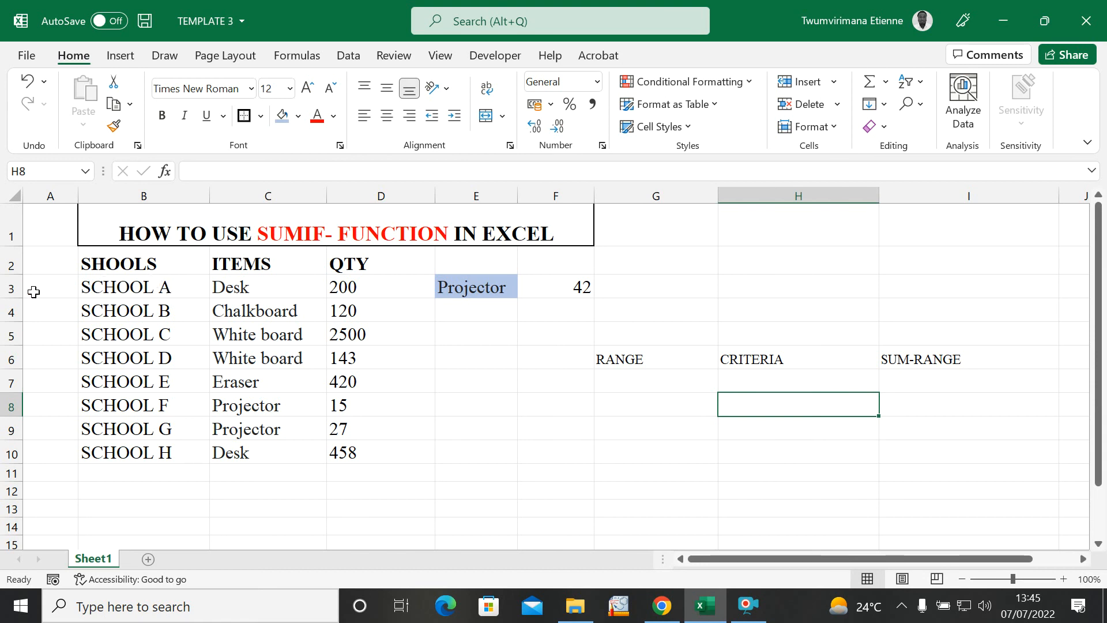
pyautogui.click(114, 316)
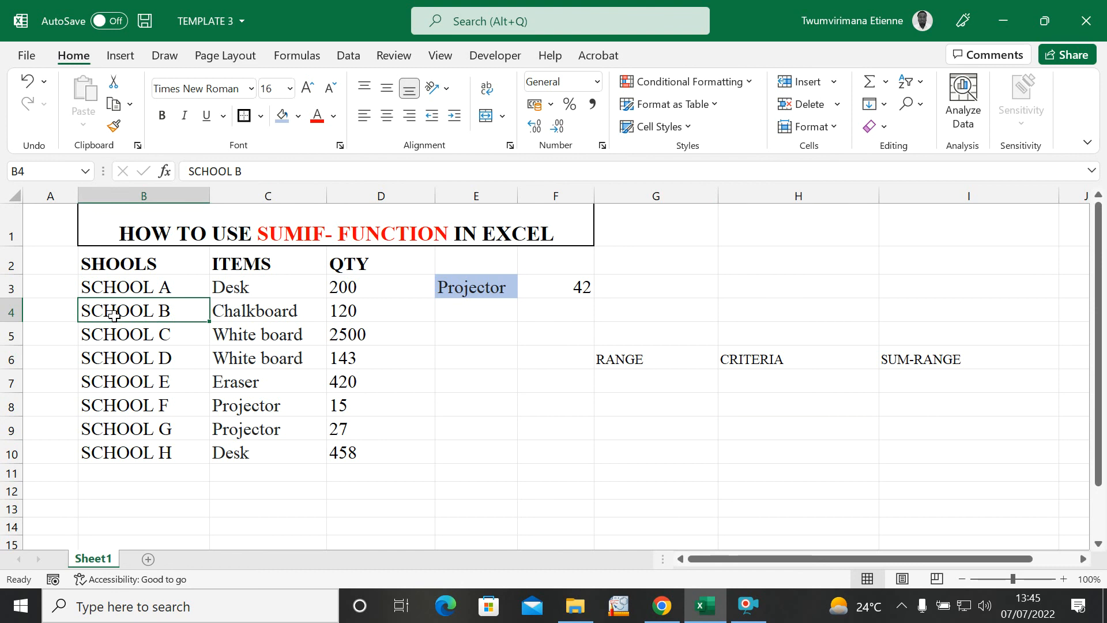
# Examine the school names in column B and their corresponding ITEMS entries from Chalkboard down to Projector.
pyautogui.click(128, 379)
pyautogui.click(120, 430)
pyautogui.click(116, 472)
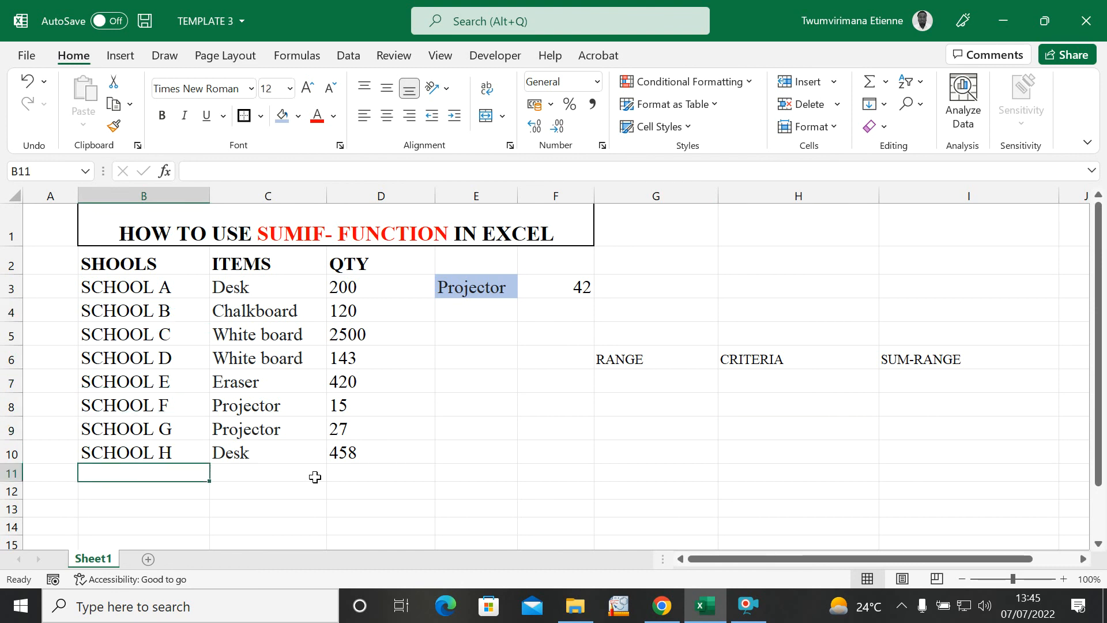
pyautogui.click(344, 473)
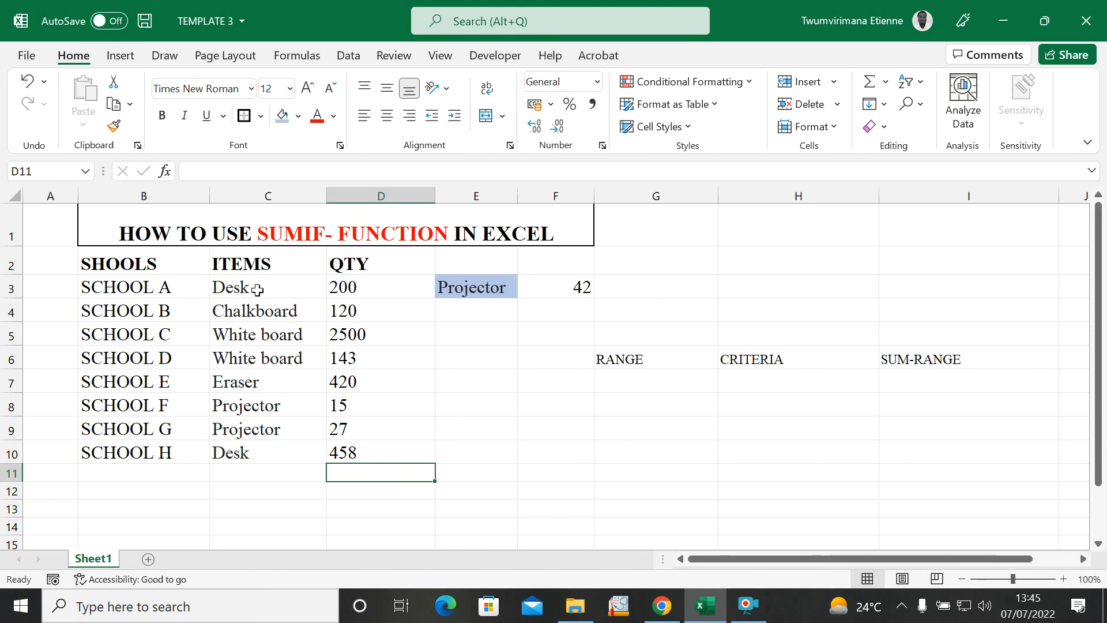
pyautogui.click(269, 312)
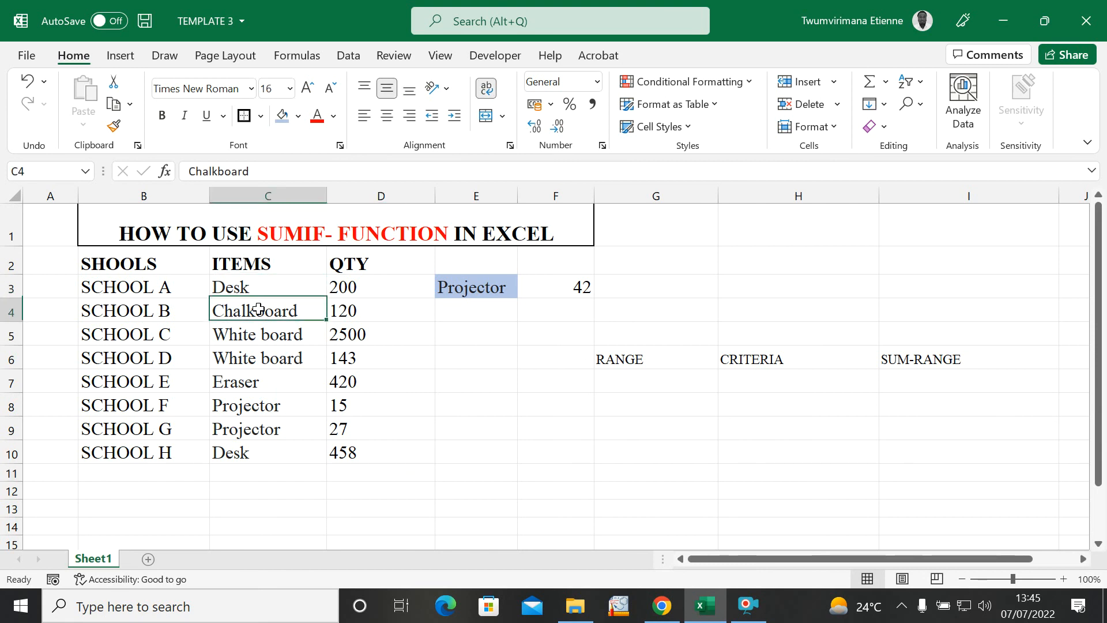
pyautogui.click(267, 340)
pyautogui.click(255, 361)
pyautogui.click(257, 382)
pyautogui.click(257, 403)
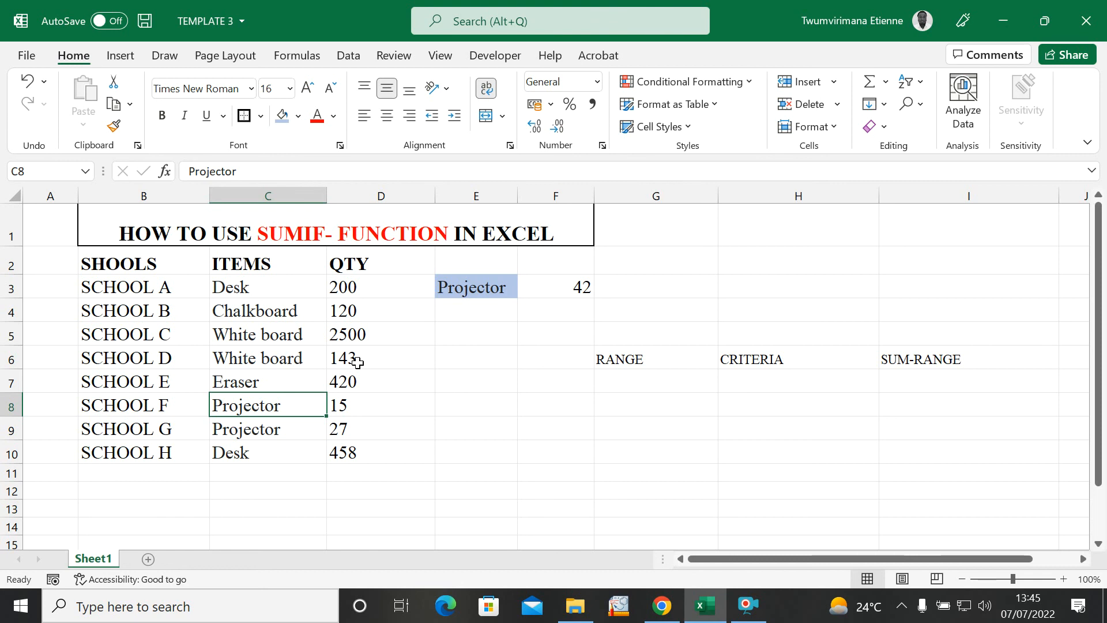
pyautogui.click(441, 425)
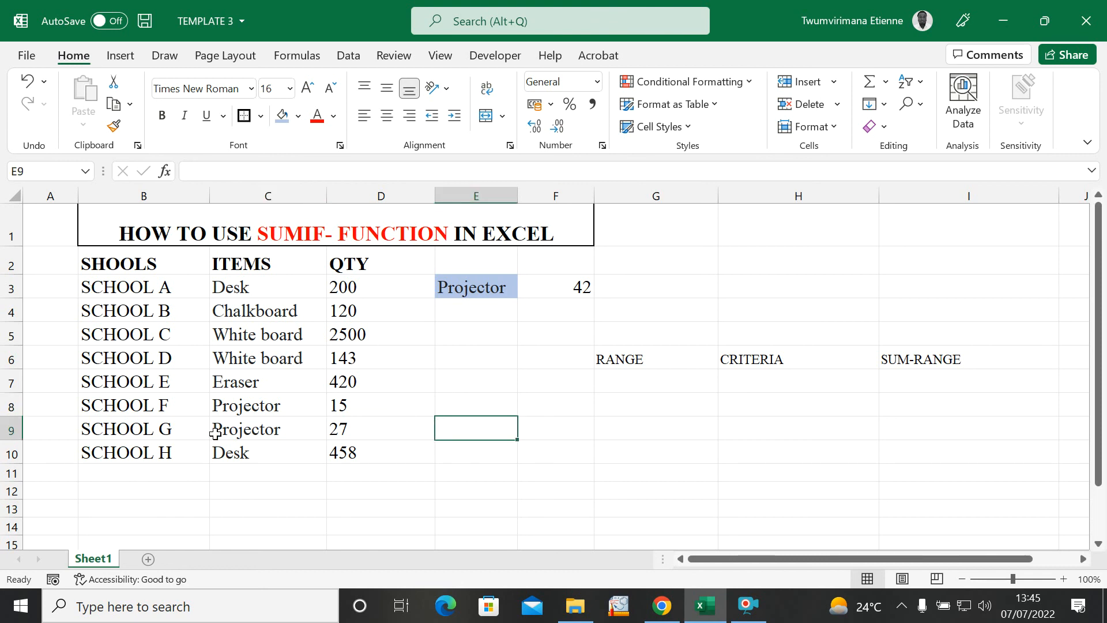
pyautogui.click(562, 421)
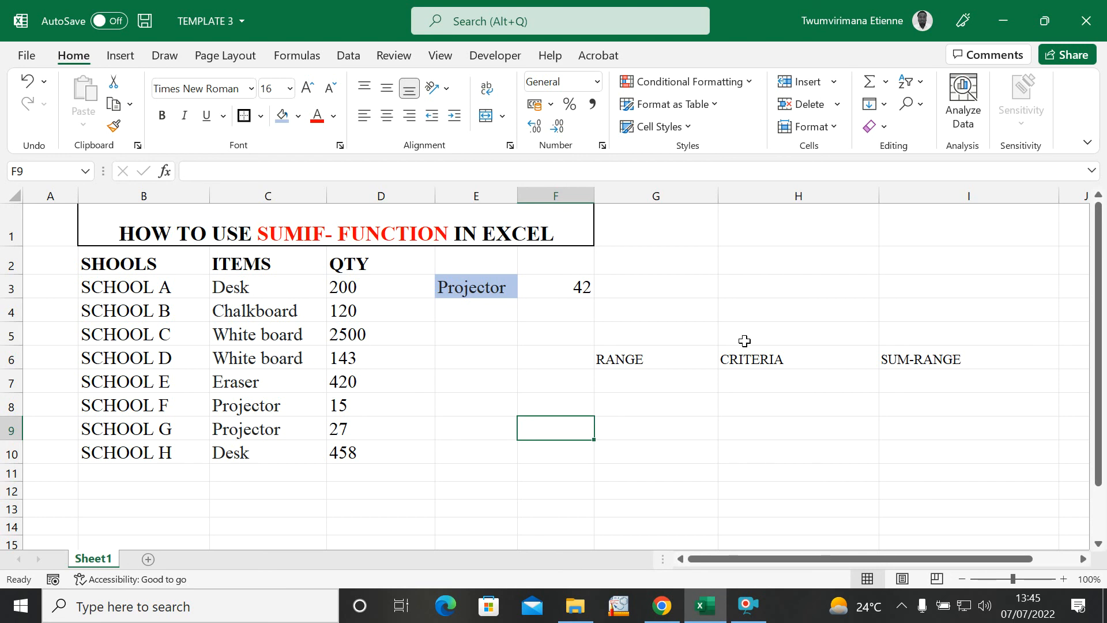
pyautogui.click(279, 221)
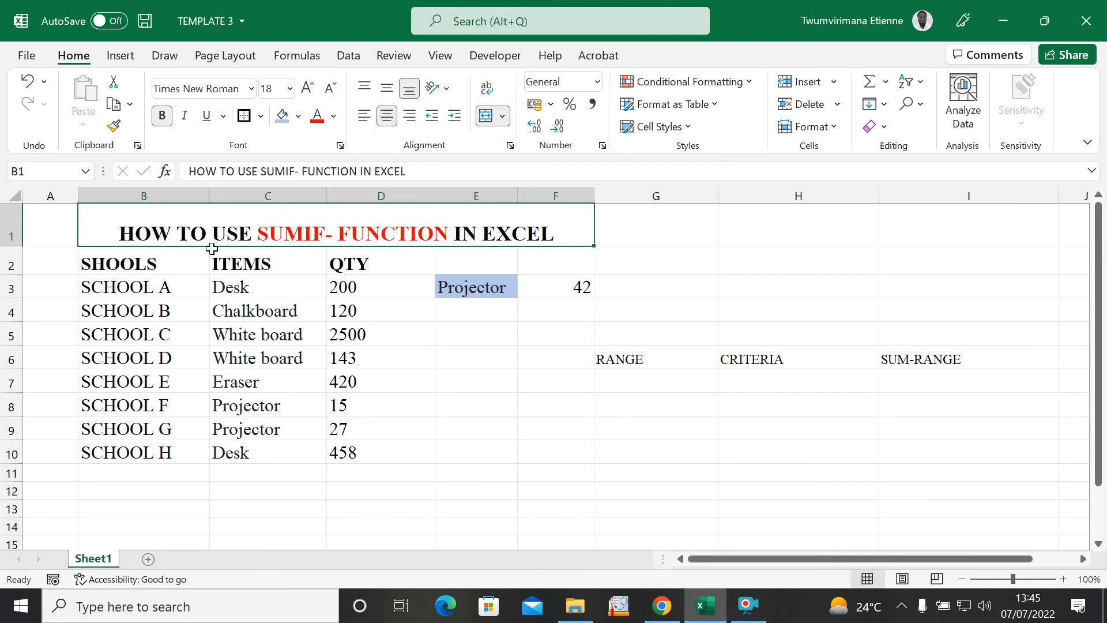
pyautogui.click(868, 309)
pyautogui.click(863, 383)
pyautogui.click(802, 407)
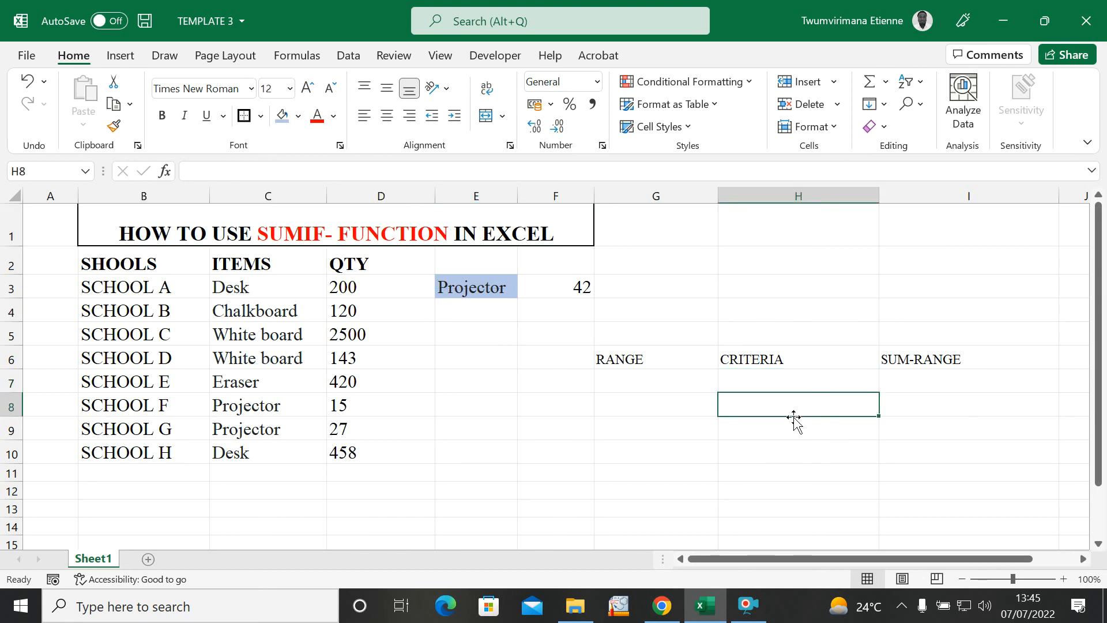
pyautogui.click(893, 414)
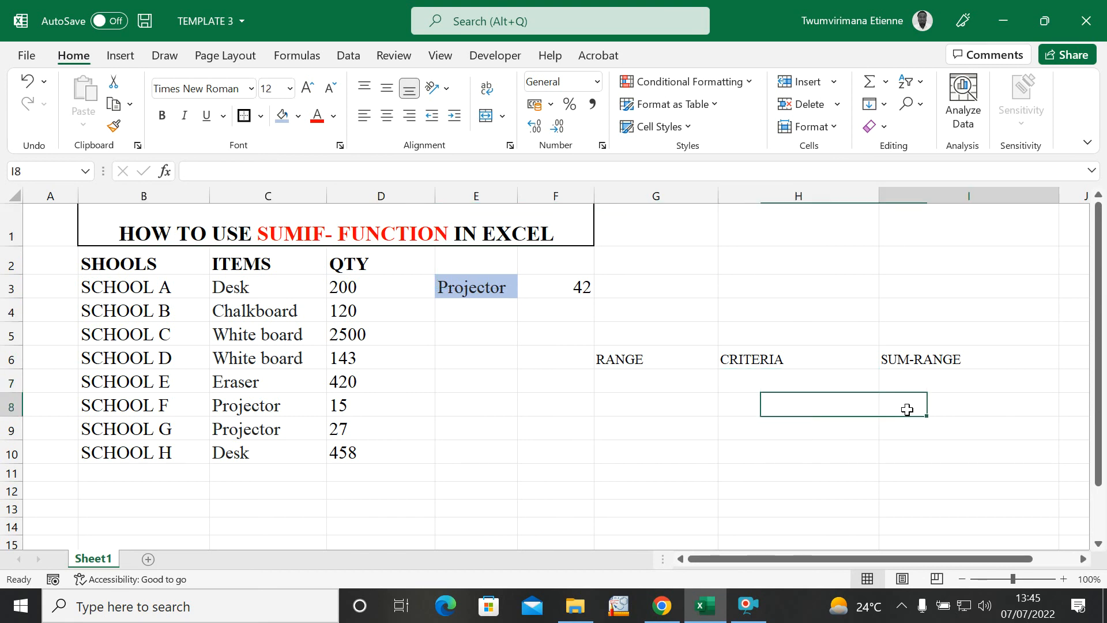
pyautogui.click(448, 427)
pyautogui.click(669, 451)
pyautogui.click(346, 449)
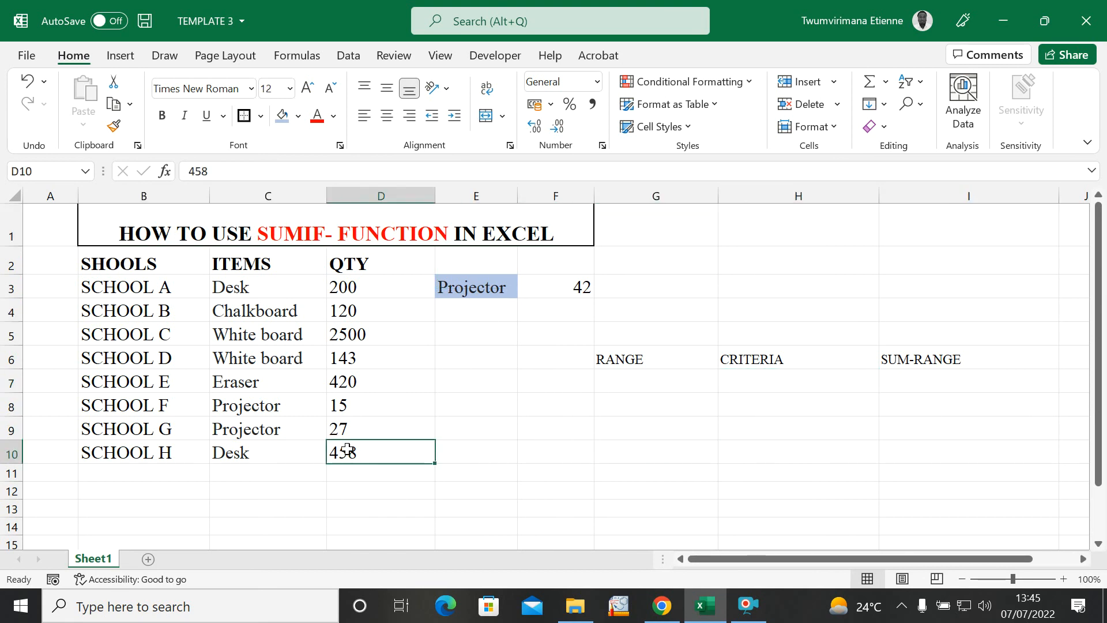
pyautogui.click(561, 413)
pyautogui.click(455, 457)
pyautogui.click(400, 474)
pyautogui.click(512, 477)
pyautogui.click(565, 469)
pyautogui.click(635, 476)
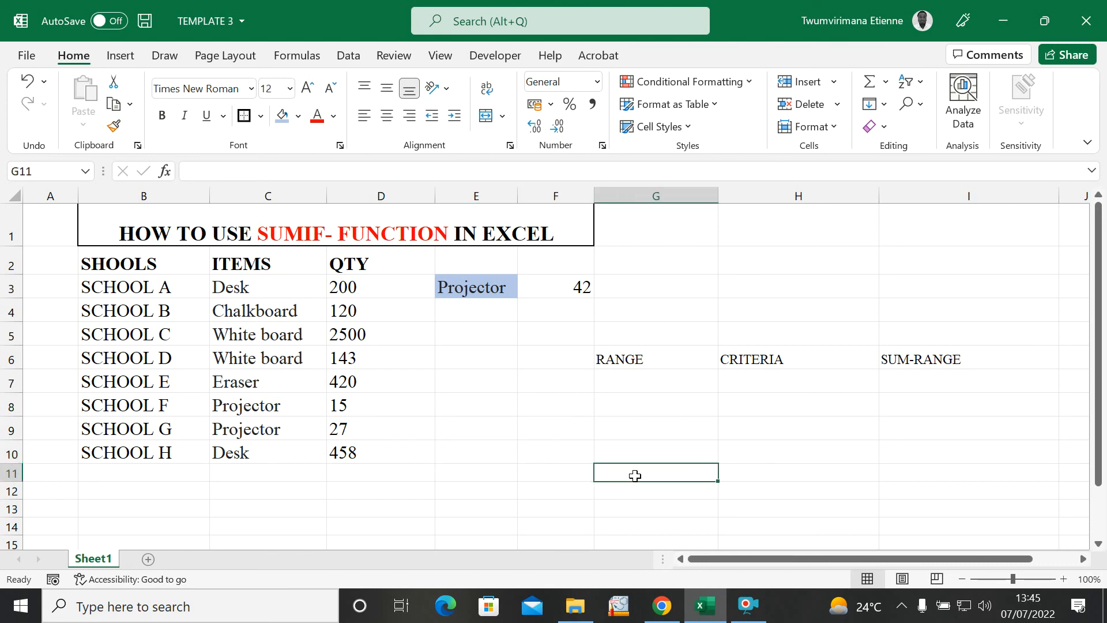
pyautogui.click(745, 465)
pyautogui.click(534, 466)
pyautogui.click(472, 475)
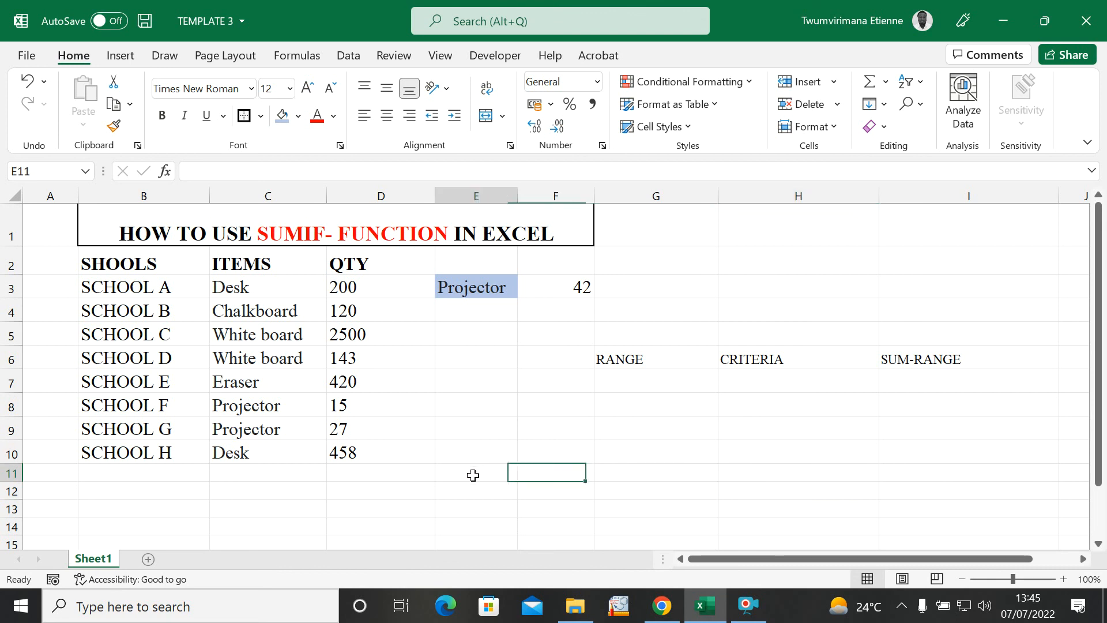
pyautogui.click(356, 469)
pyautogui.click(230, 467)
pyautogui.click(148, 466)
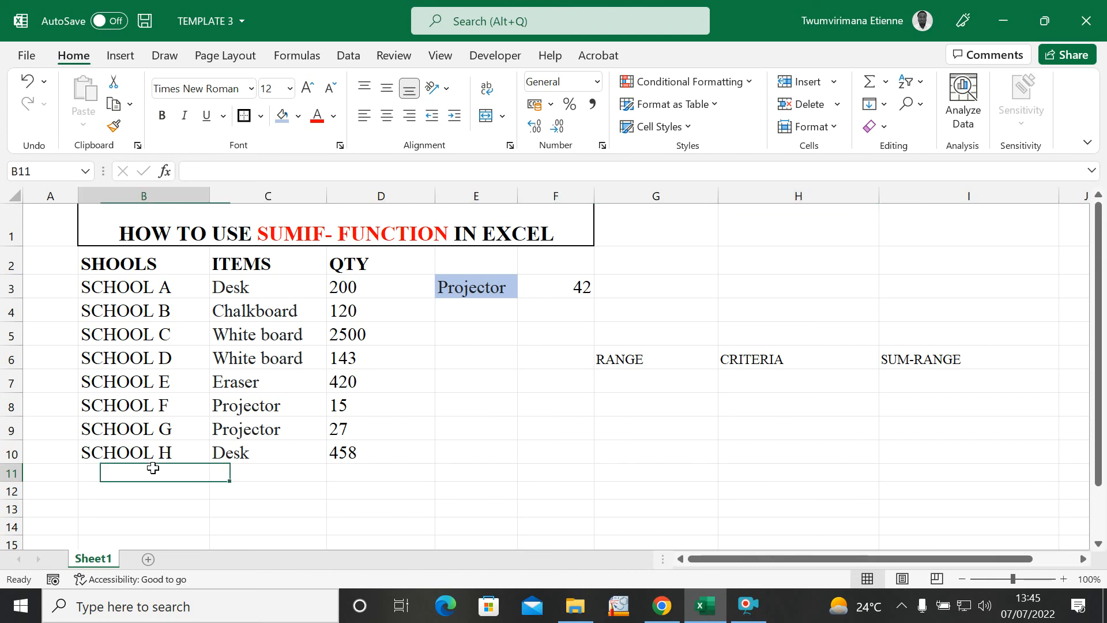
pyautogui.click(283, 496)
pyautogui.click(365, 507)
pyautogui.click(438, 496)
pyautogui.click(394, 480)
# Review the RANGE, CRITERIA and SUM-RANGE argument labels in row 6.
pyautogui.click(676, 353)
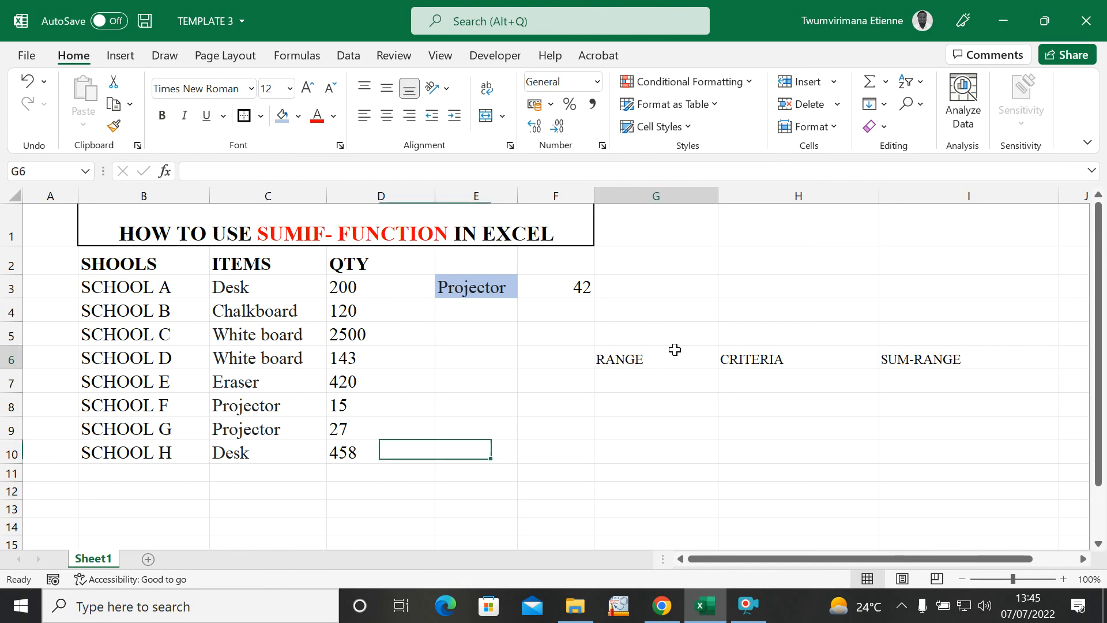
pyautogui.click(843, 362)
pyautogui.click(943, 356)
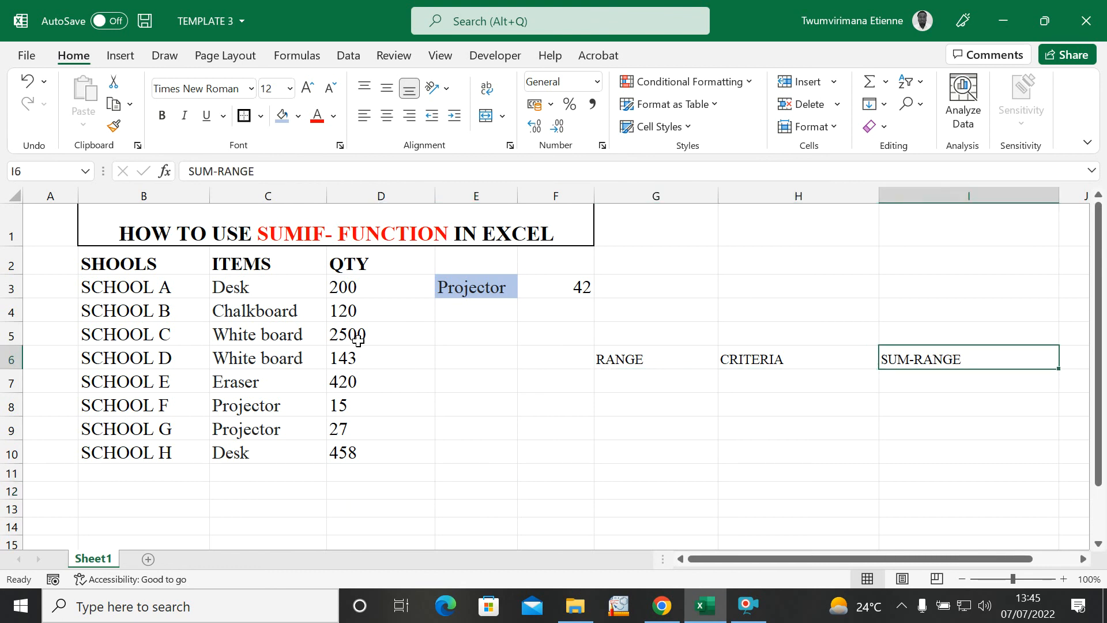
pyautogui.click(568, 407)
pyautogui.click(582, 433)
pyautogui.click(605, 437)
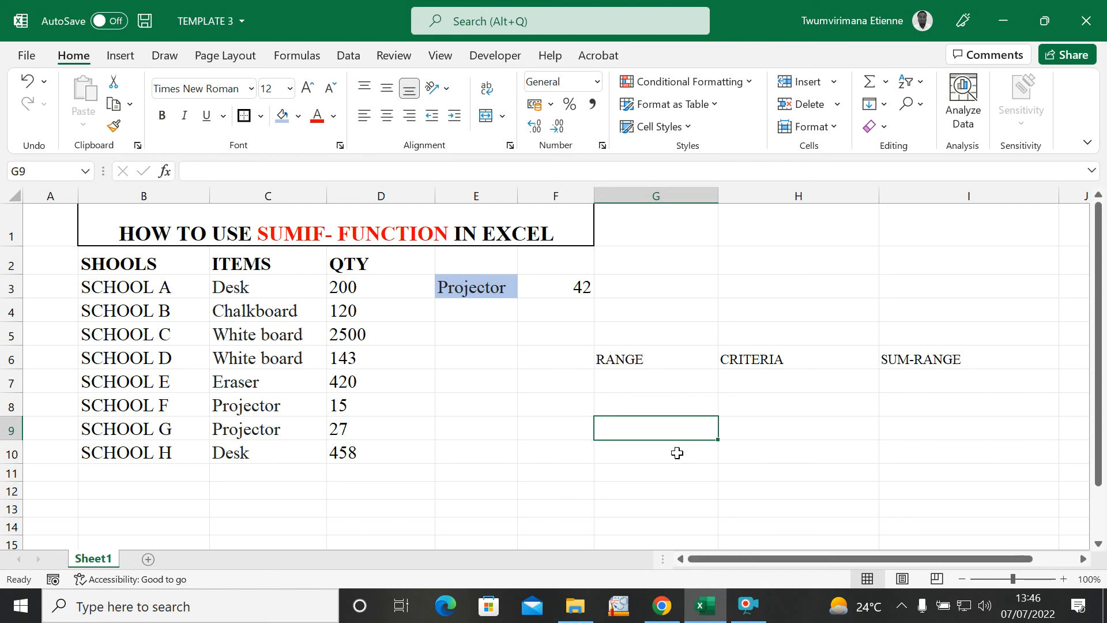
pyautogui.click(163, 313)
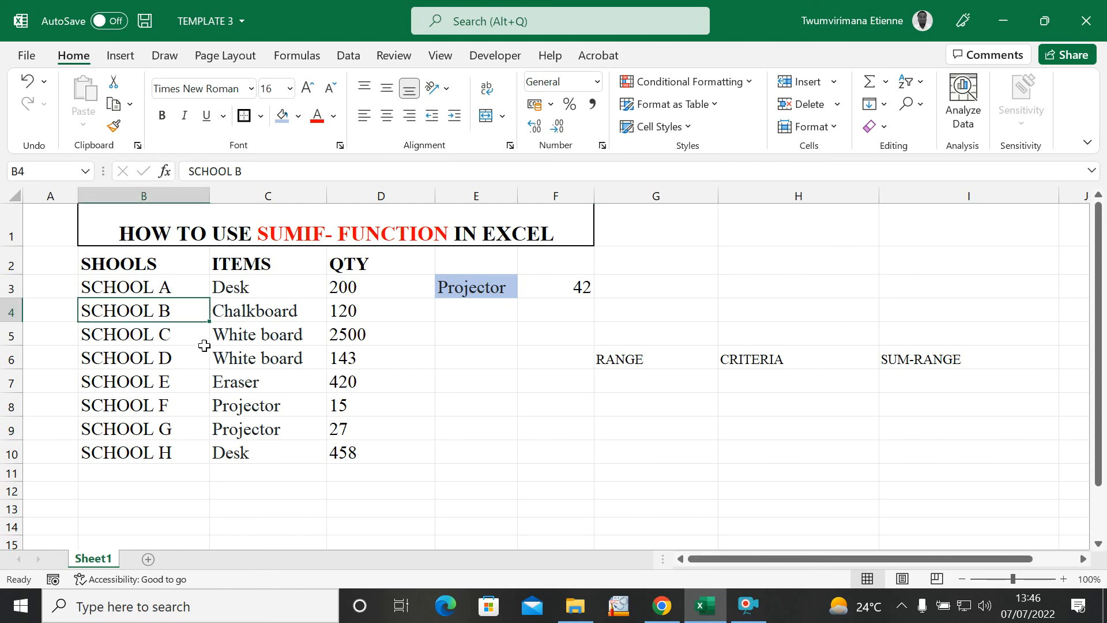
pyautogui.click(165, 343)
pyautogui.click(185, 401)
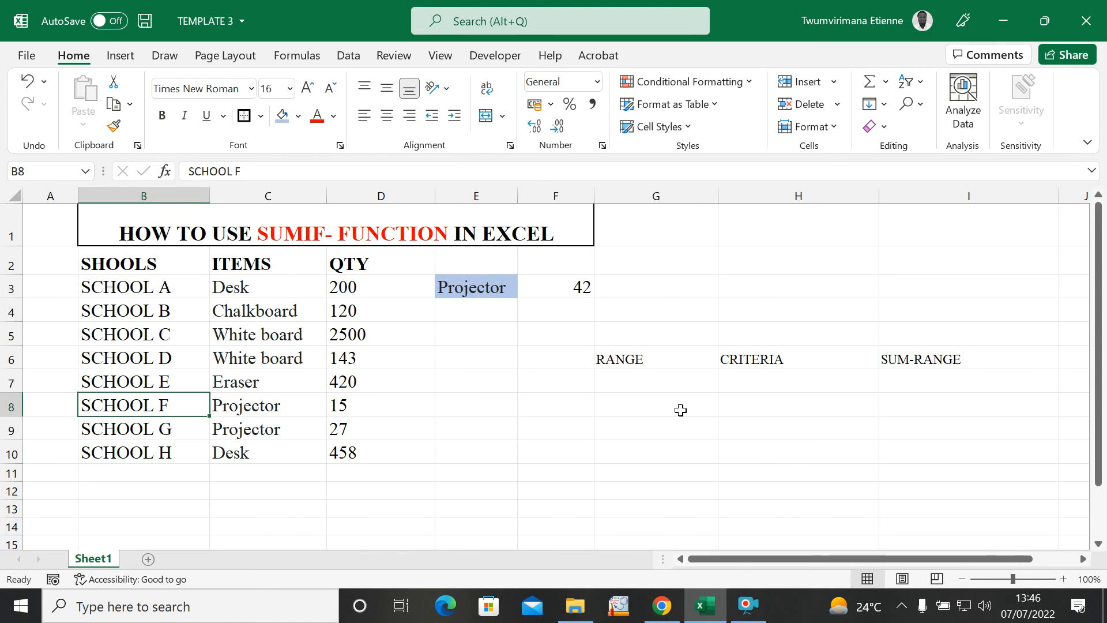
pyautogui.click(748, 604)
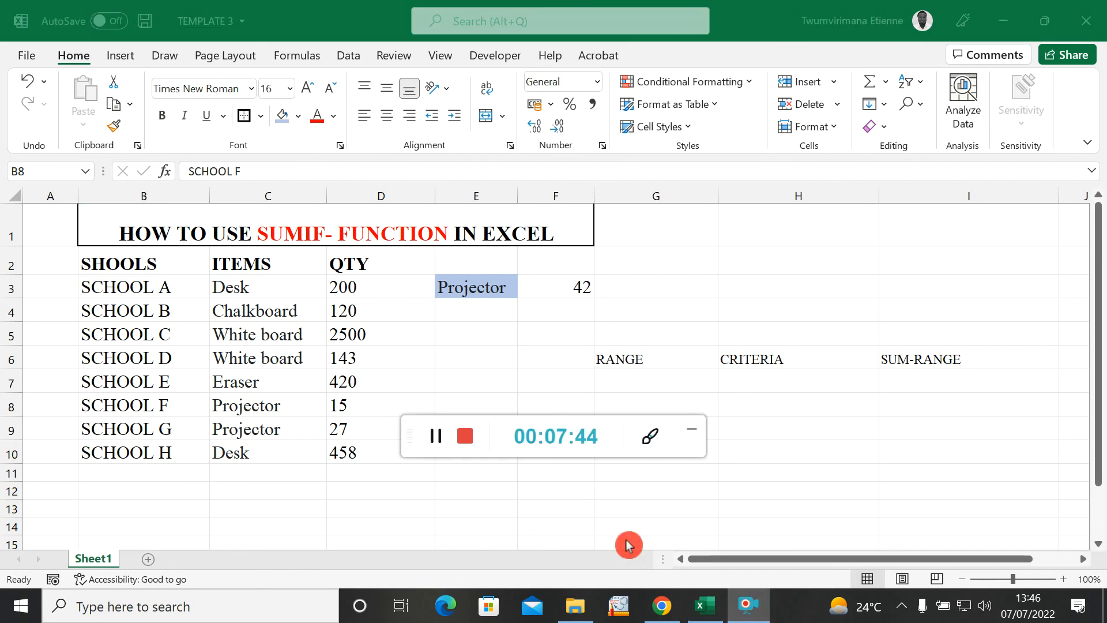